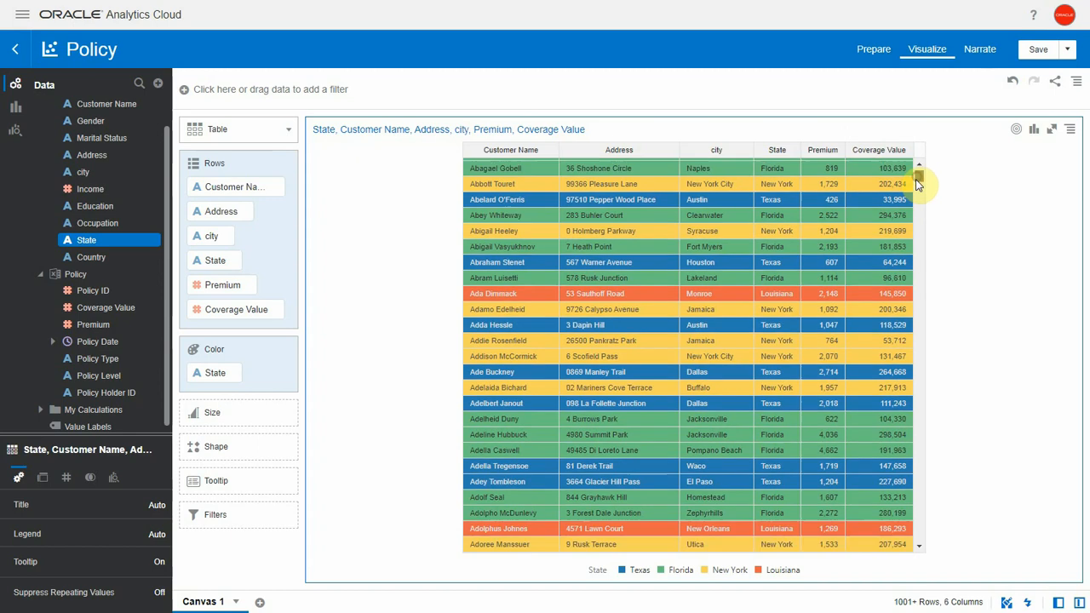
drag(920, 186, 919, 176)
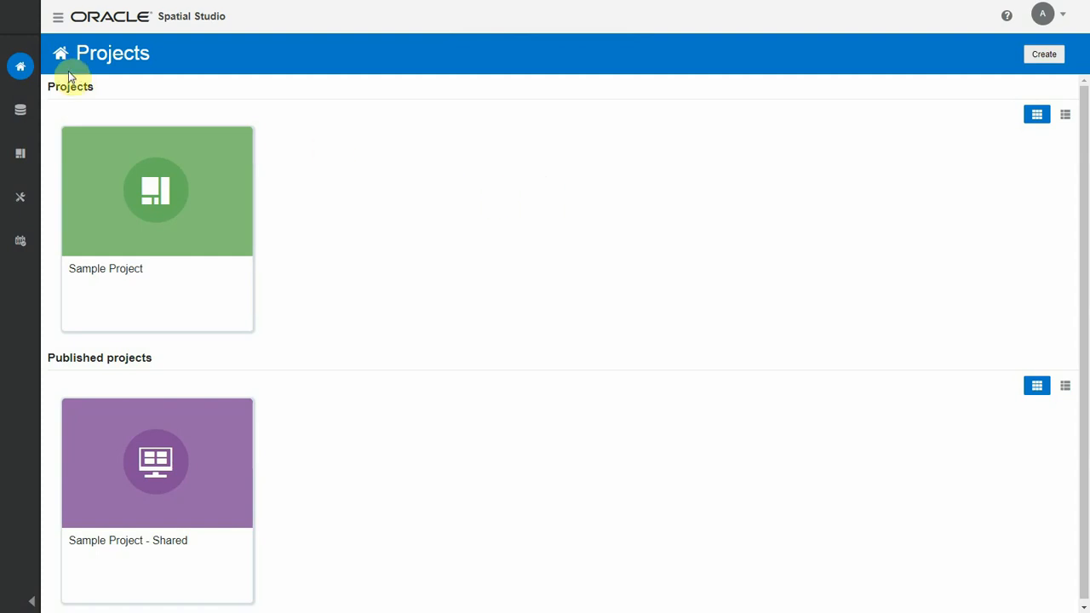
Step: In Spatial Studio, start a new dataset from the spreadsheet Customer.xlsx and name it CustomerAssets
click(58, 17)
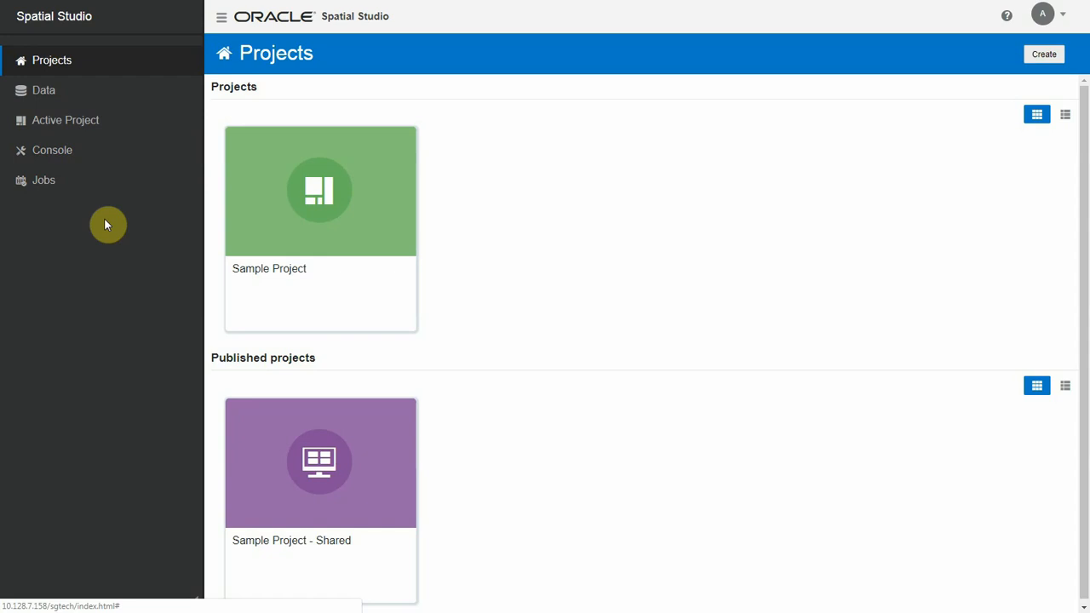
click(64, 94)
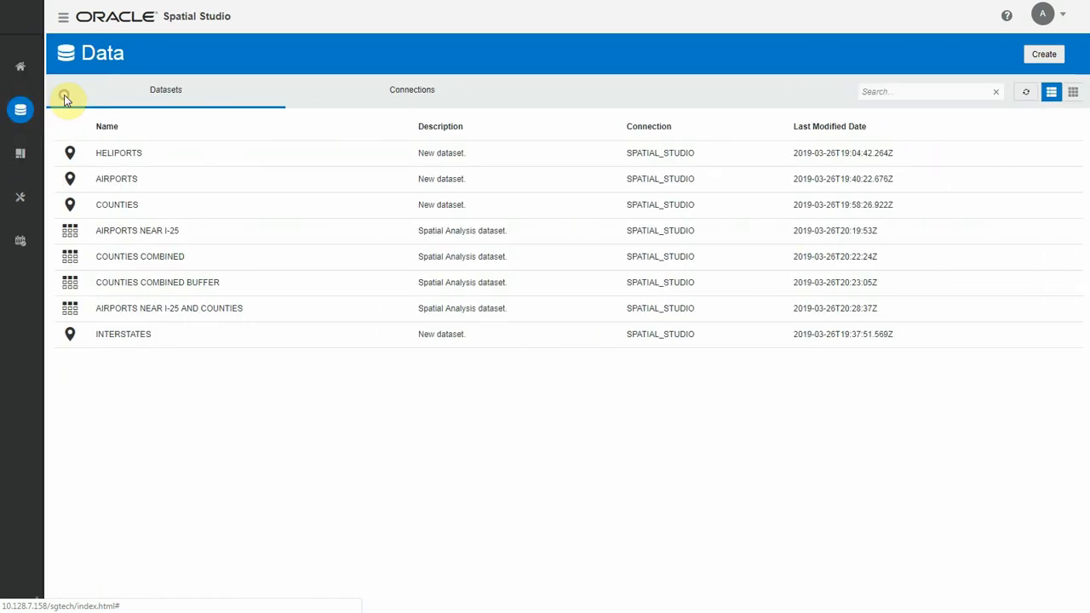
click(1038, 58)
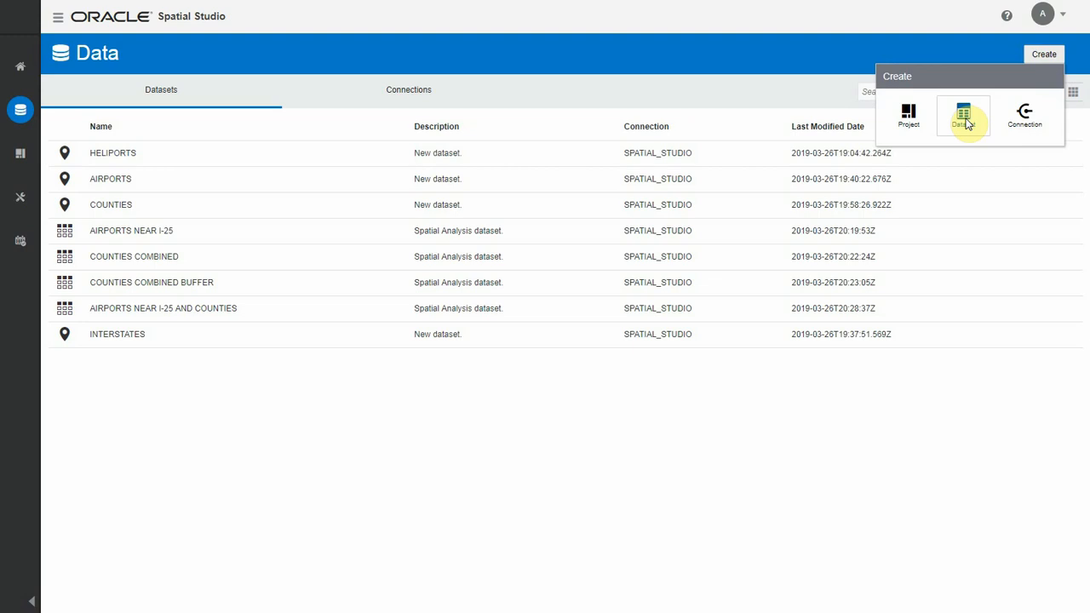
click(964, 119)
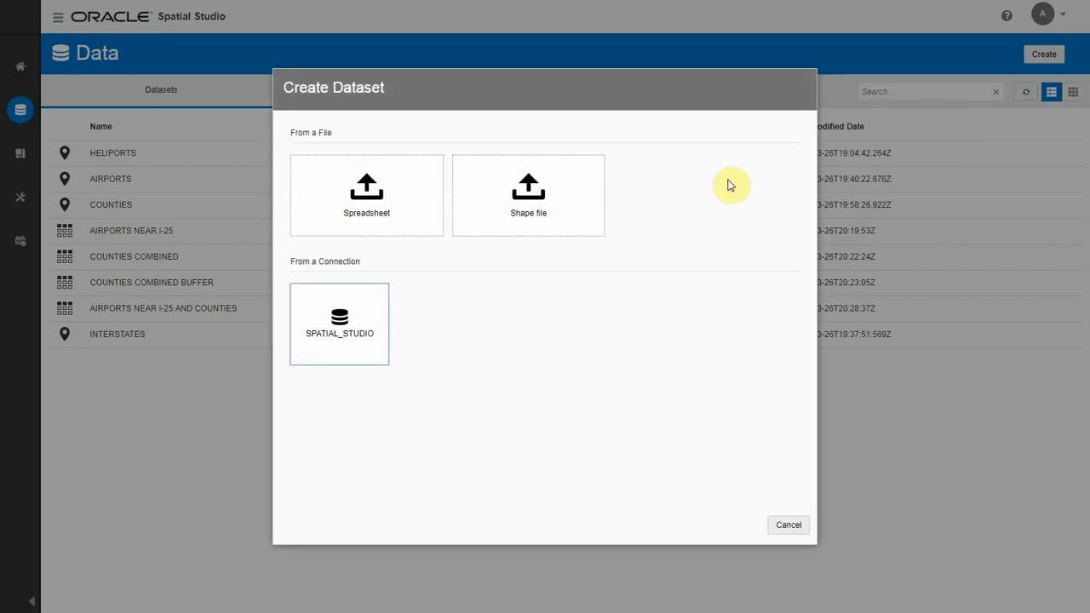
click(395, 219)
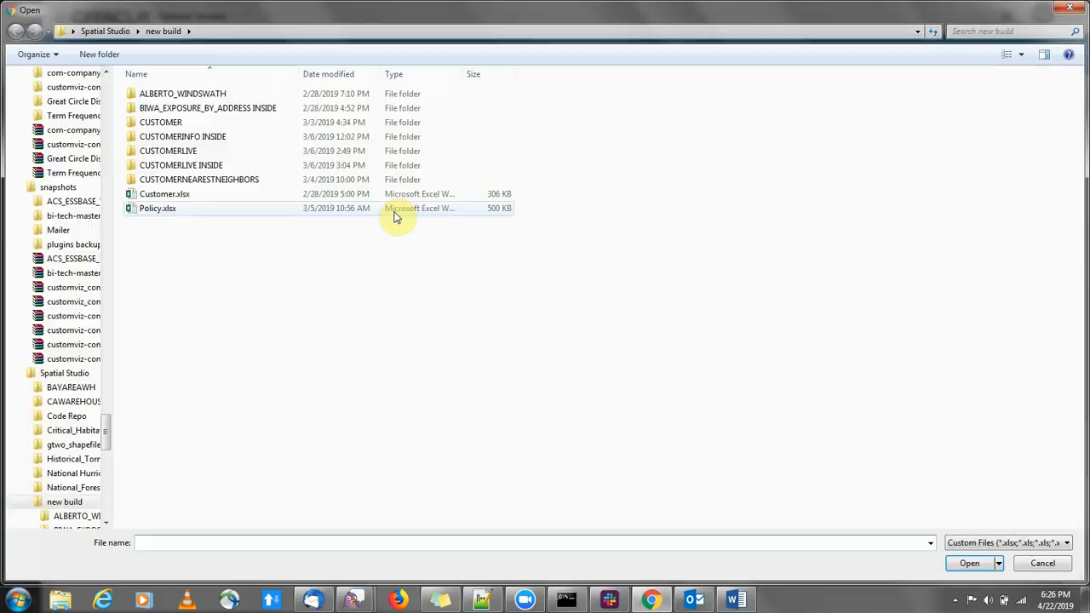
double_click(210, 198)
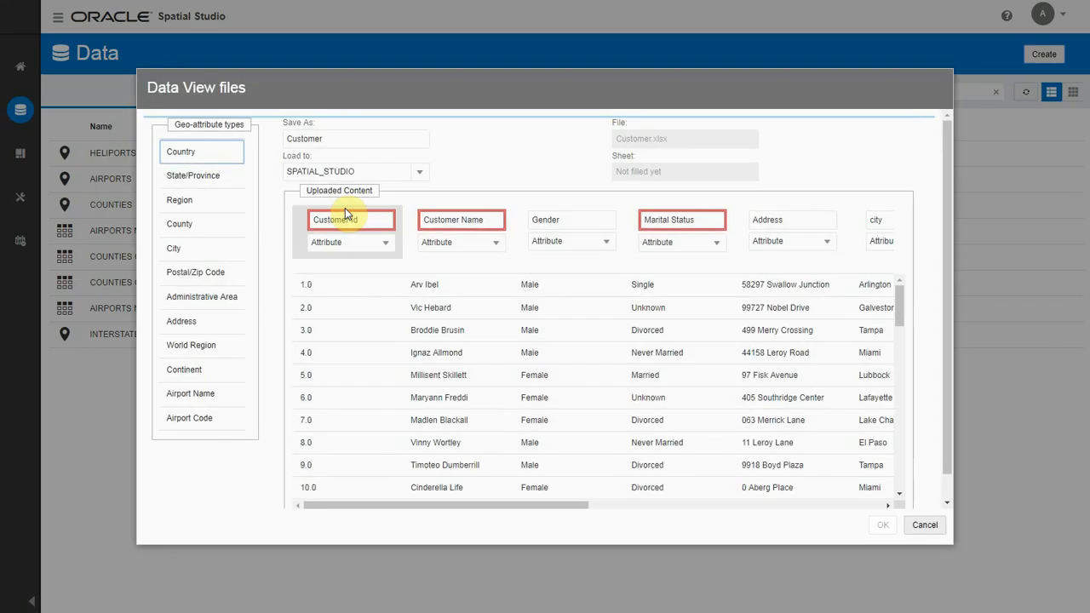
click(330, 140)
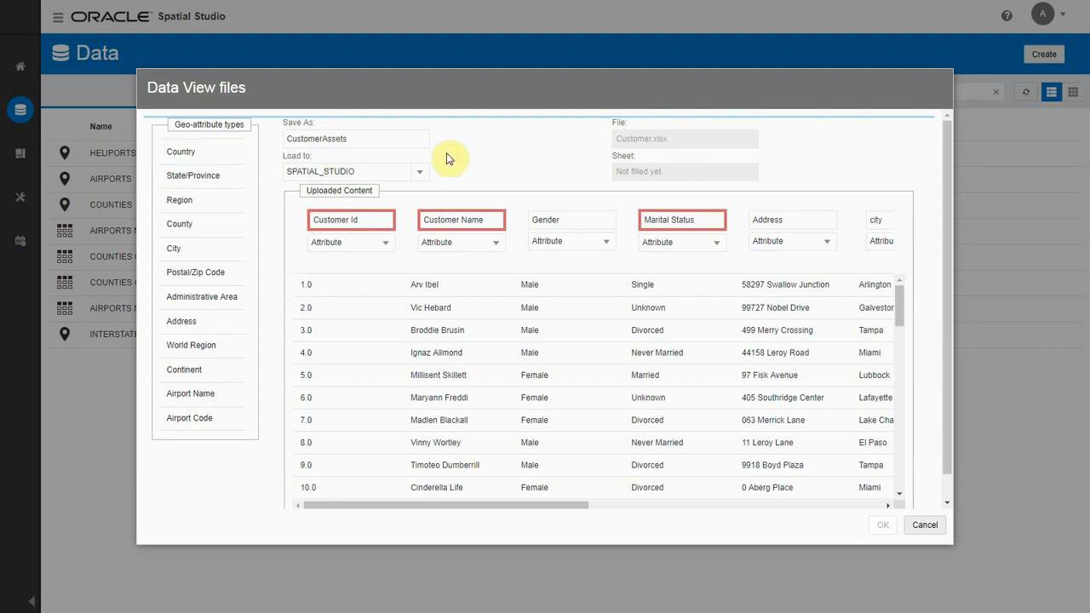
Step: Rename the flagged columns CustomerId, CustomerName and MaritalStatus without spaces, and upload the dataset
click(353, 220)
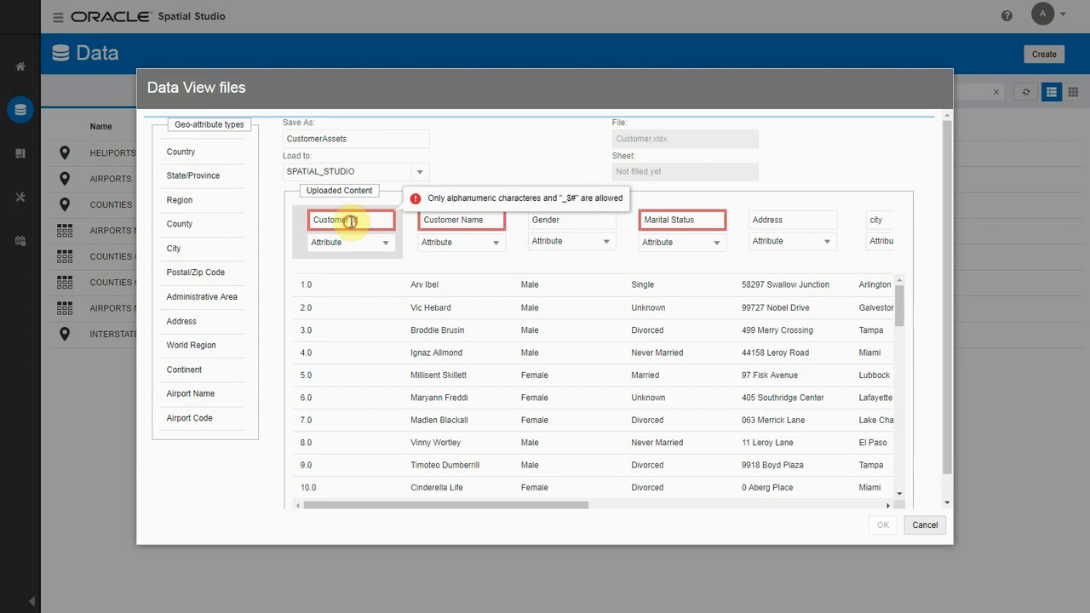
key(BackSpace)
click(462, 220)
key(BackSpace)
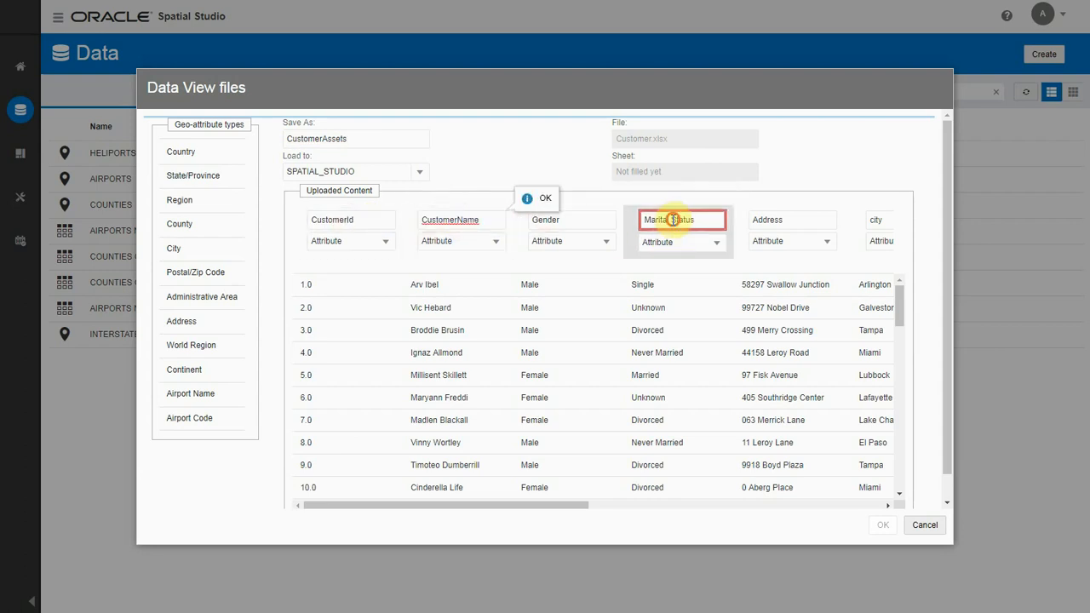
click(673, 219)
key(BackSpace)
drag(569, 506, 883, 525)
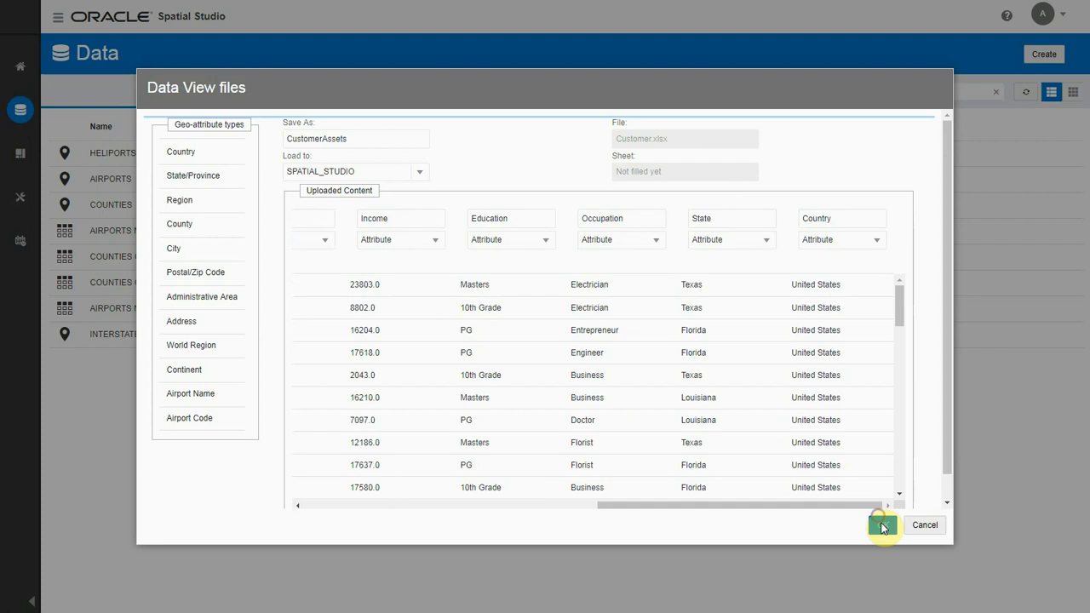
click(883, 527)
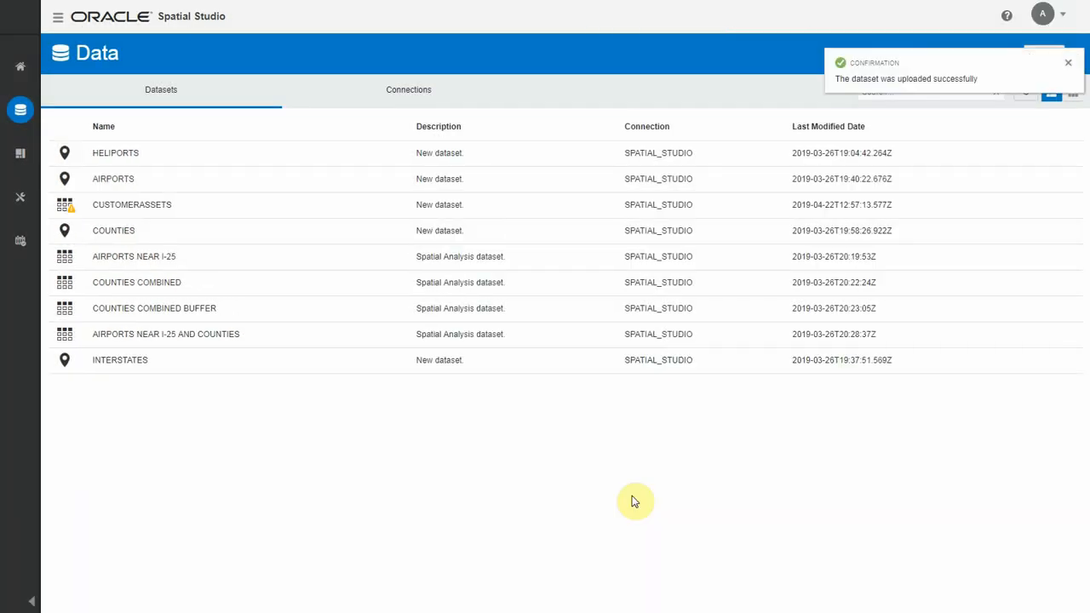
click(1069, 69)
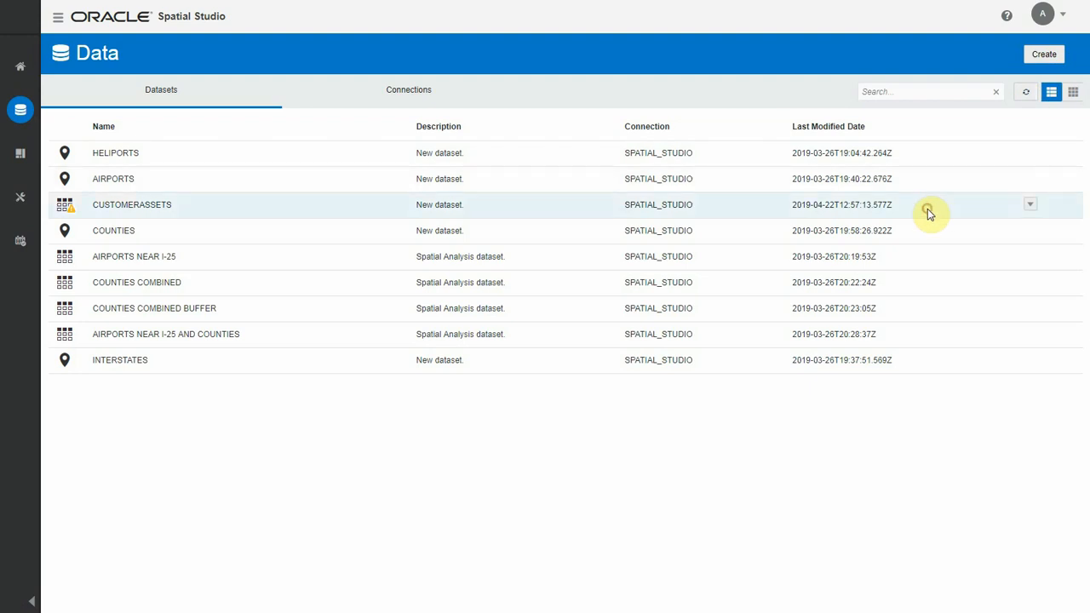
Step: Start geocoding the addresses of the CUSTOMERASSETS dataset and assign the Country geo-type to the COUNTRY column
click(1027, 207)
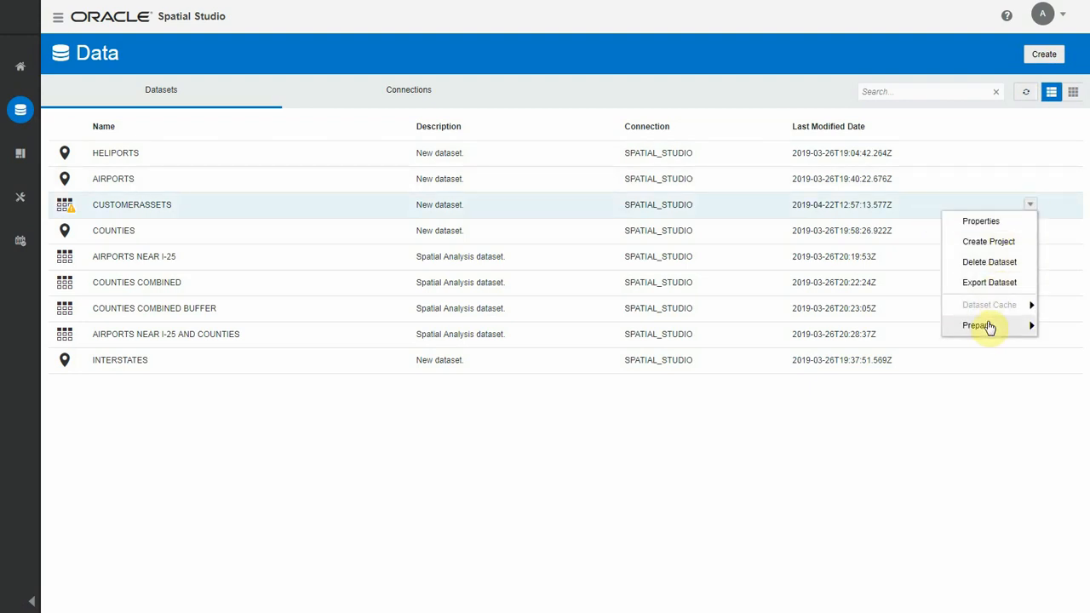
mouse_move(988, 330)
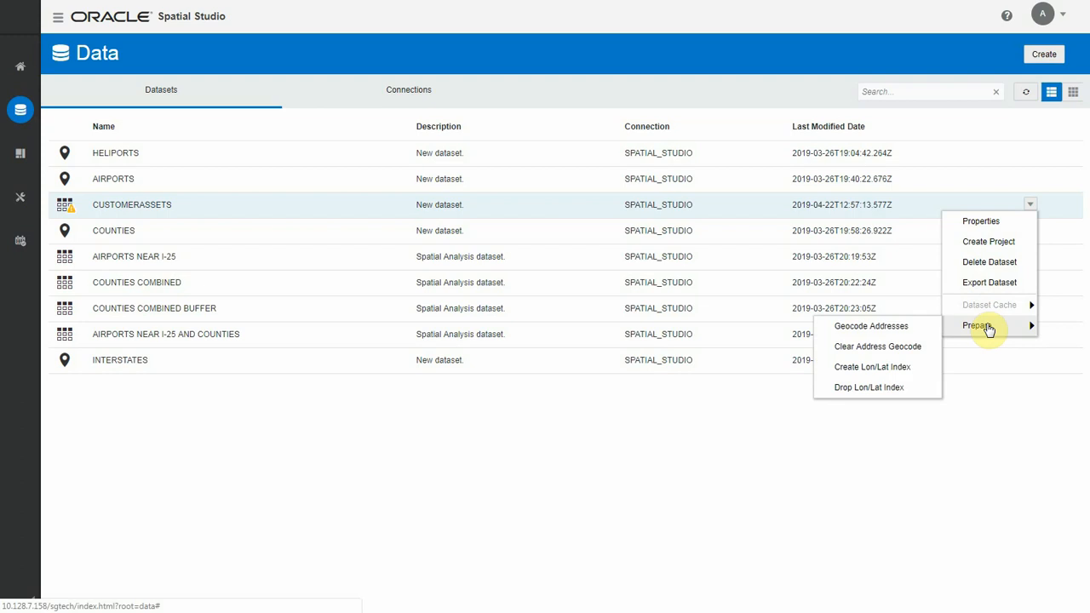
click(880, 330)
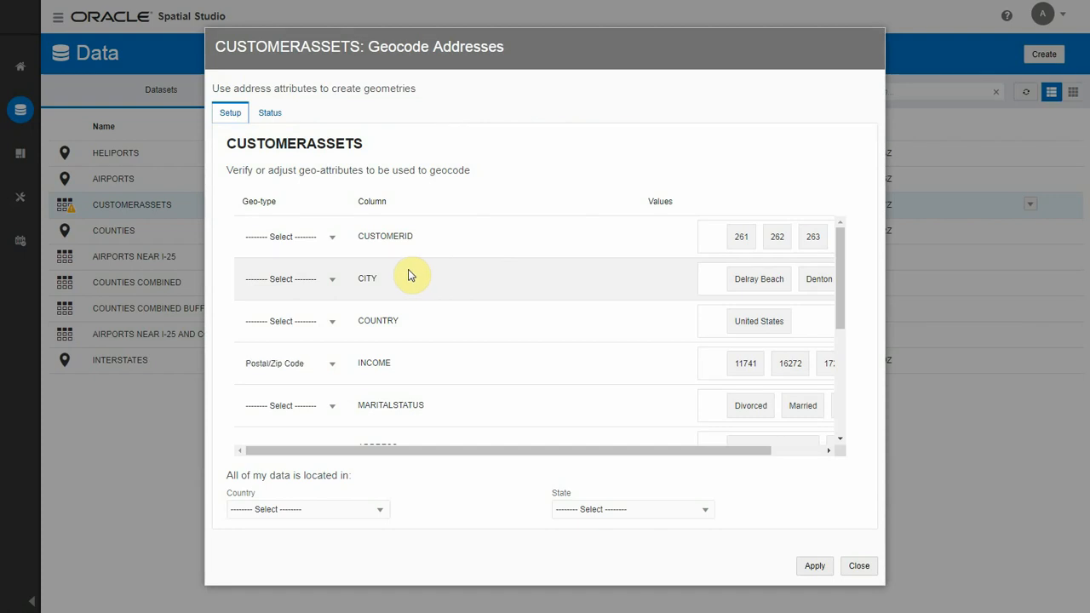
click(332, 322)
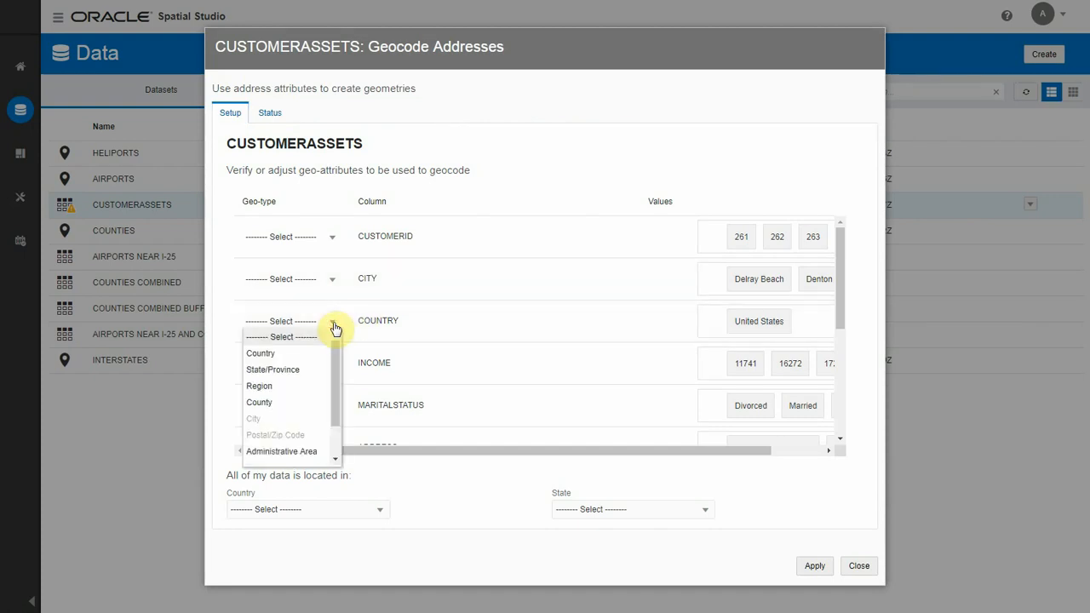
click(290, 358)
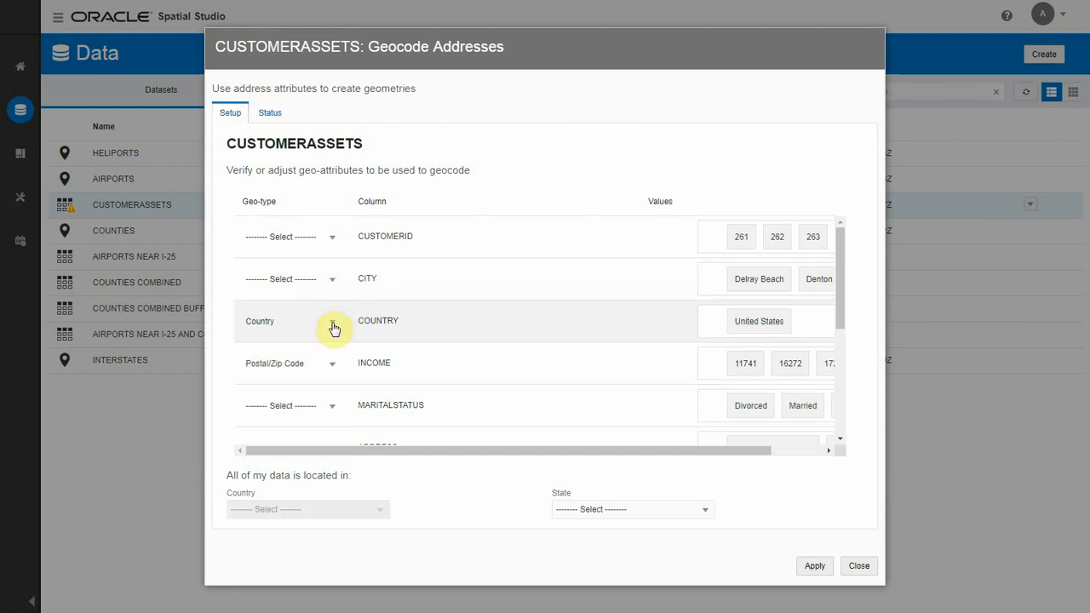
Step: Clear the geo-type assigned to the INCOME column
scroll(333, 325, down, 2)
click(328, 290)
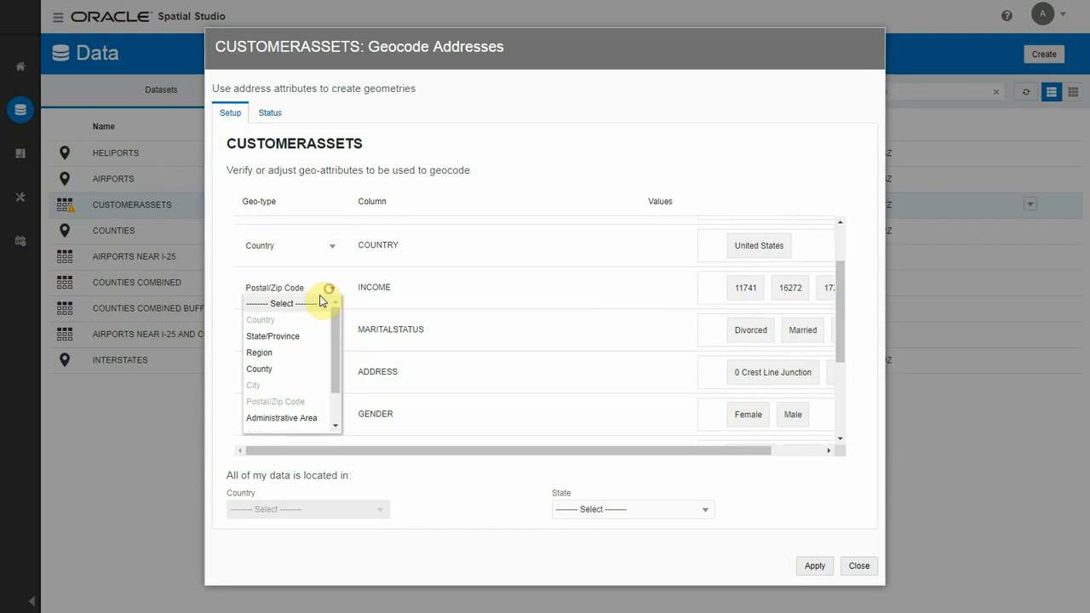
click(317, 304)
Step: Assign the State/Province geo-type to the STATE column and run the geocoding of CUSTOMERASSETS
scroll(422, 320, down, 1)
scroll(425, 320, down, 1)
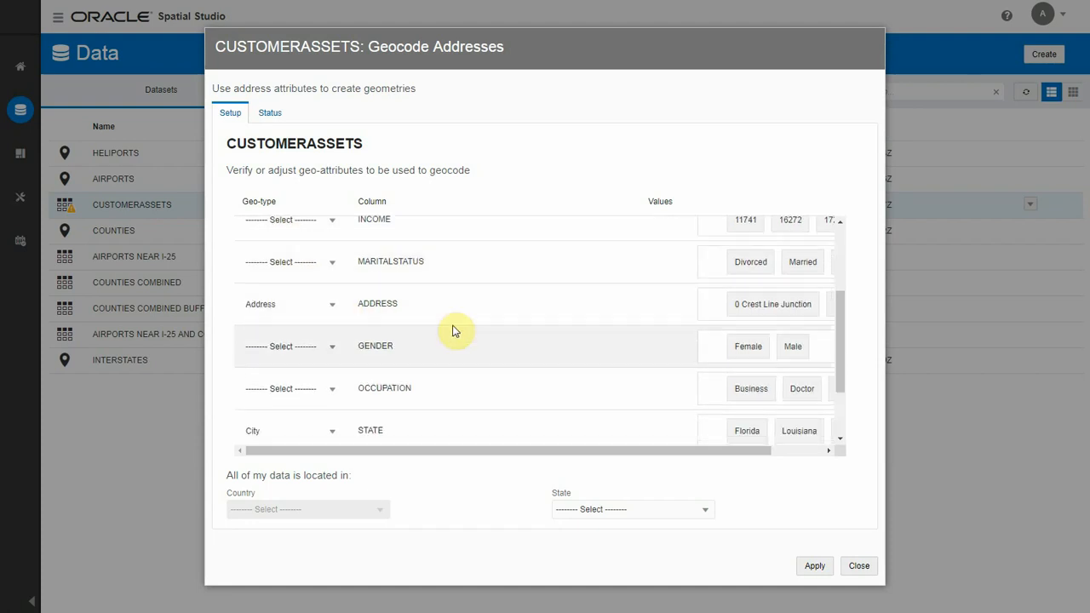
scroll(454, 330, down, 2)
click(332, 341)
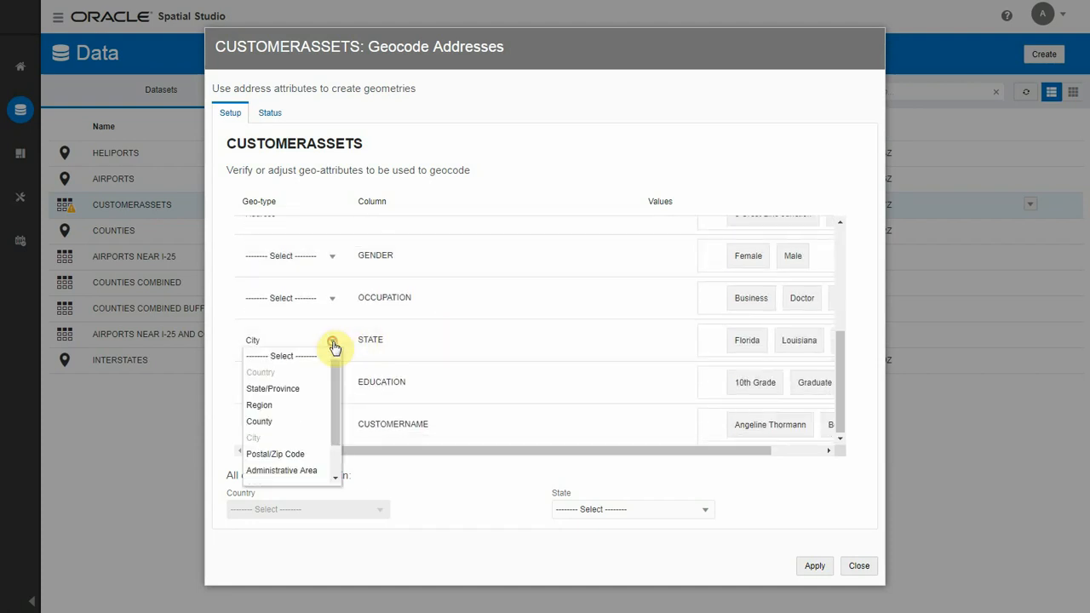
click(290, 390)
click(810, 568)
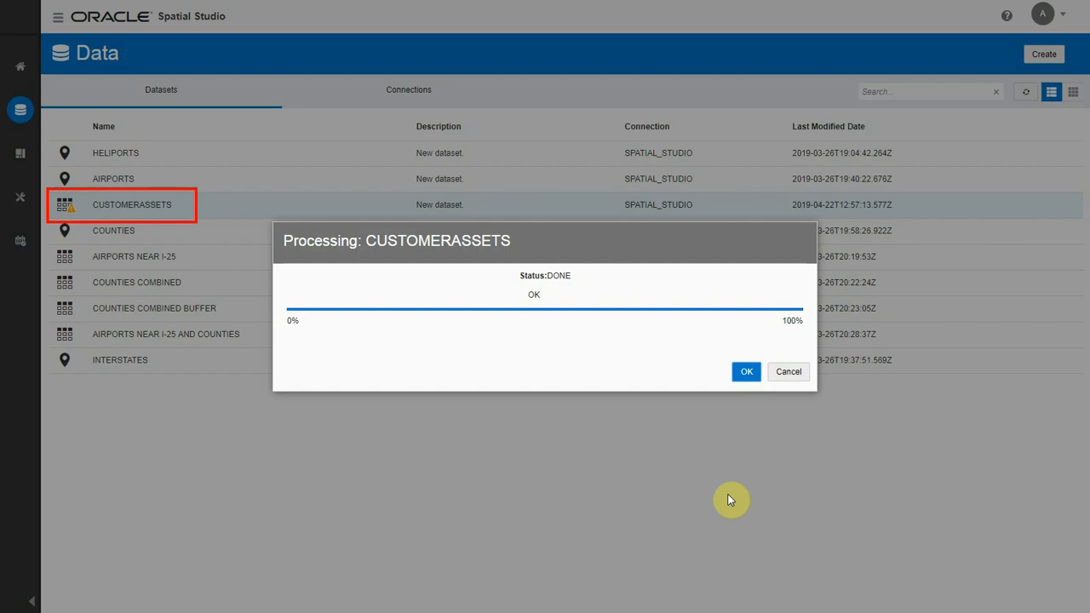
click(737, 369)
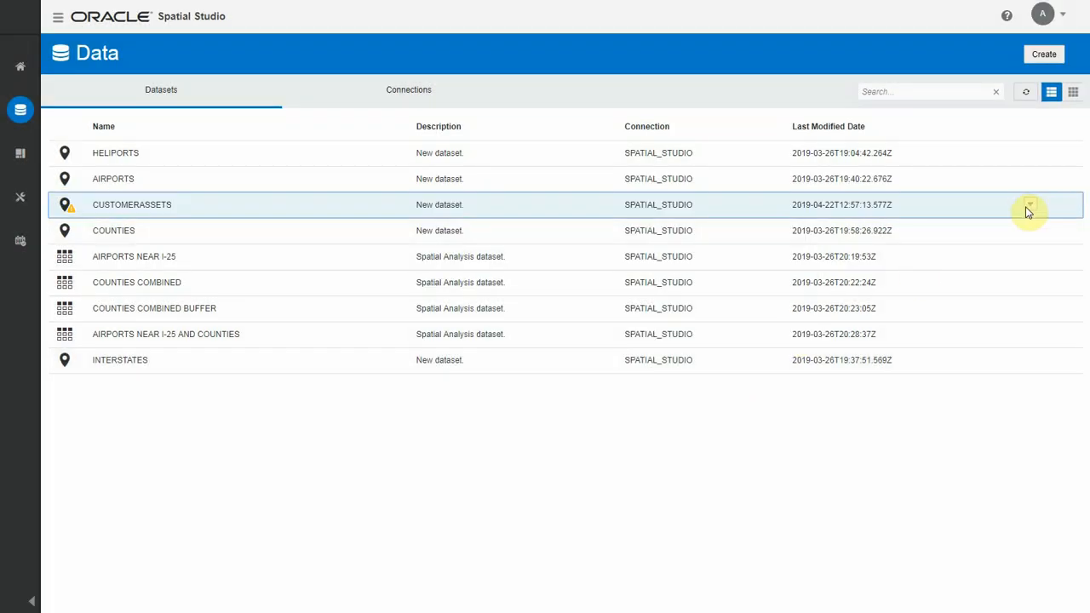
Step: Create a project from the CUSTOMERASSETS dataset and add a map visualization to its canvas
click(1028, 211)
click(1000, 242)
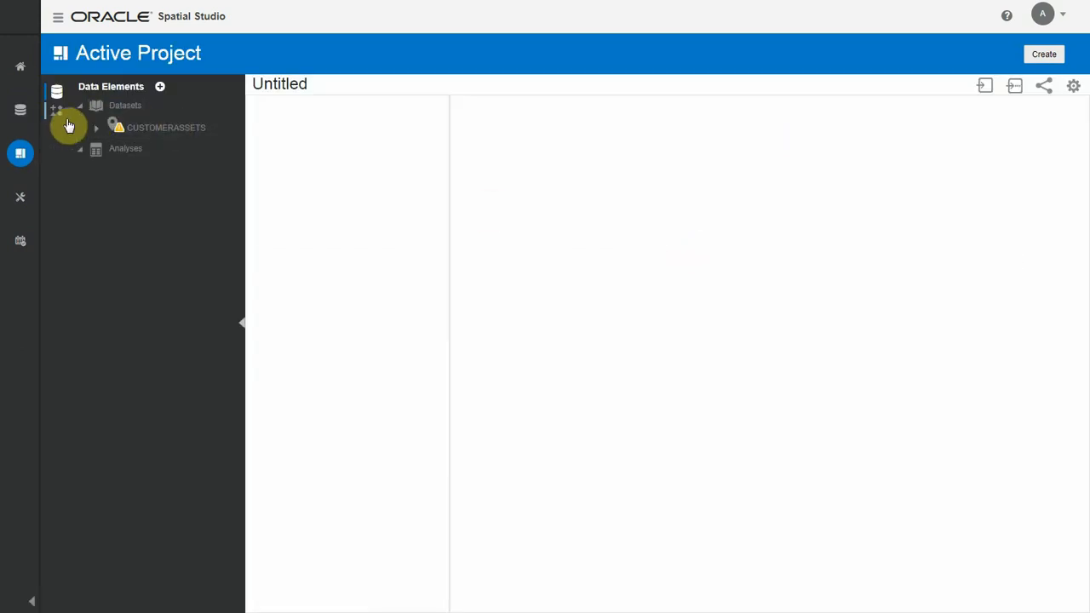
click(58, 113)
drag(94, 136, 550, 193)
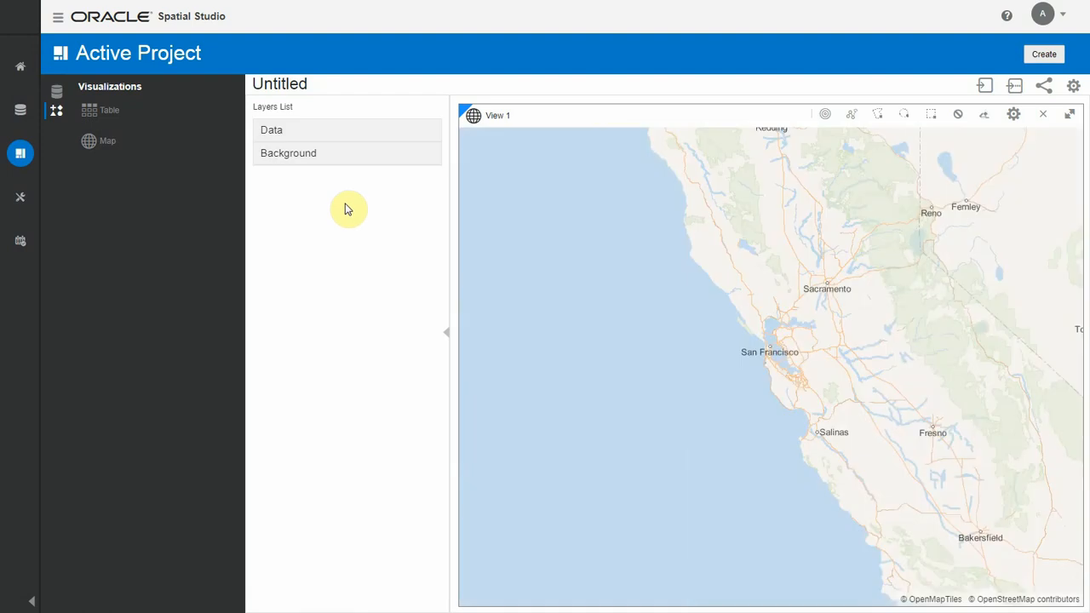
Step: Add the CUSTOMERASSETS dataset to the map as a layer and focus on the United States
click(56, 91)
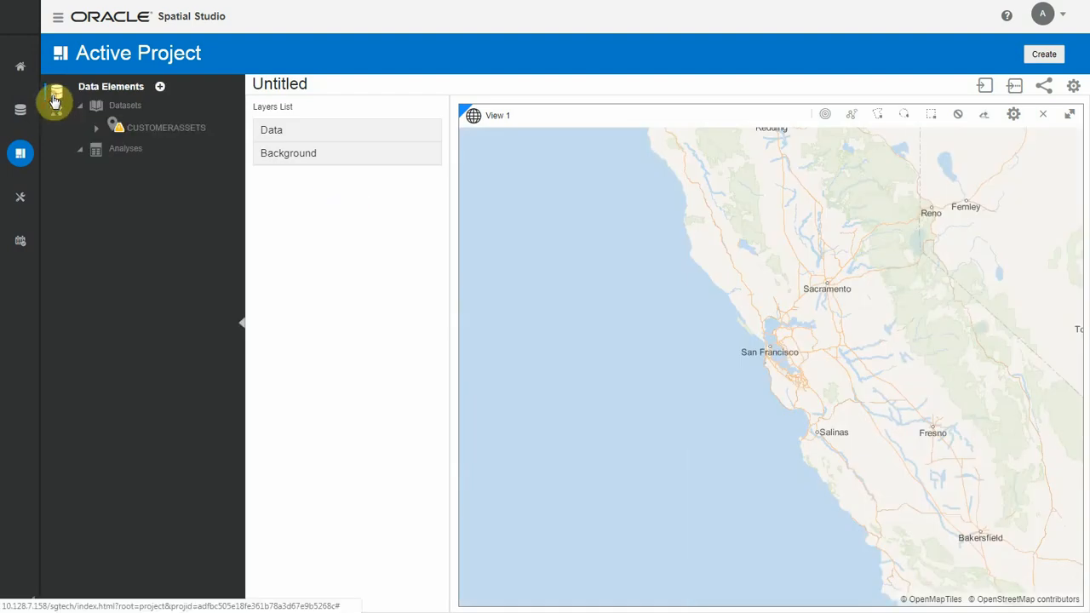
drag(159, 138, 511, 165)
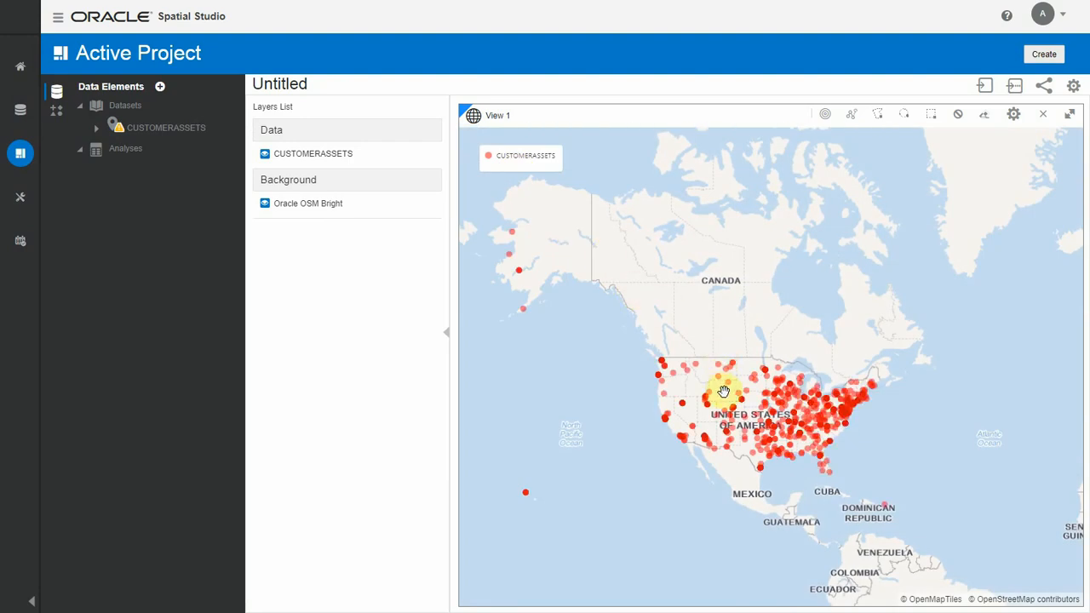
scroll(723, 391, up, 4)
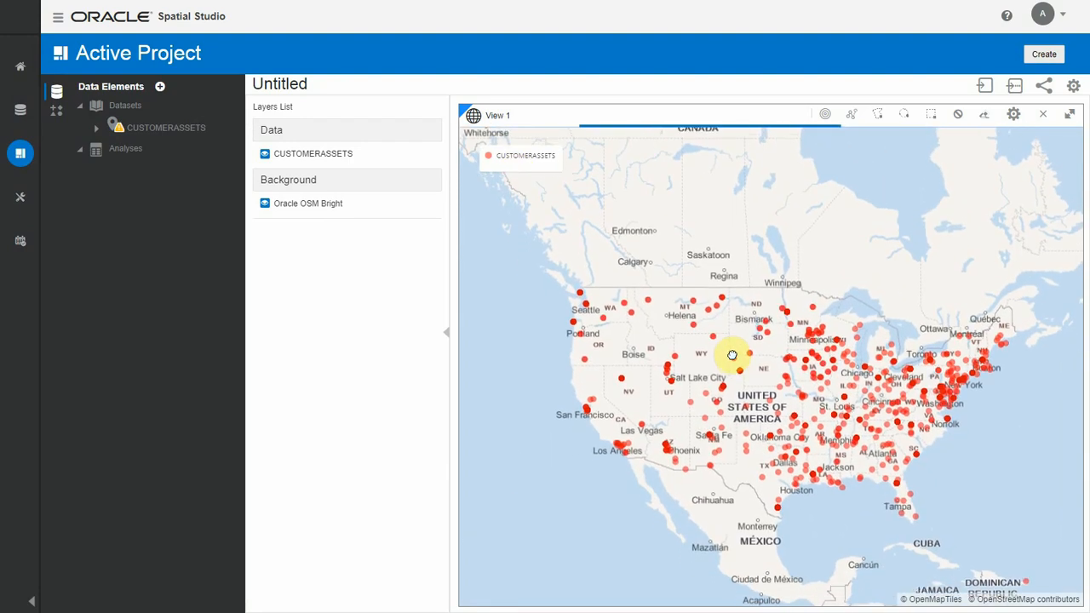
Step: In the CUSTOMERASSETS layer's style settings, set the circle color to red, #ff0033
click(428, 157)
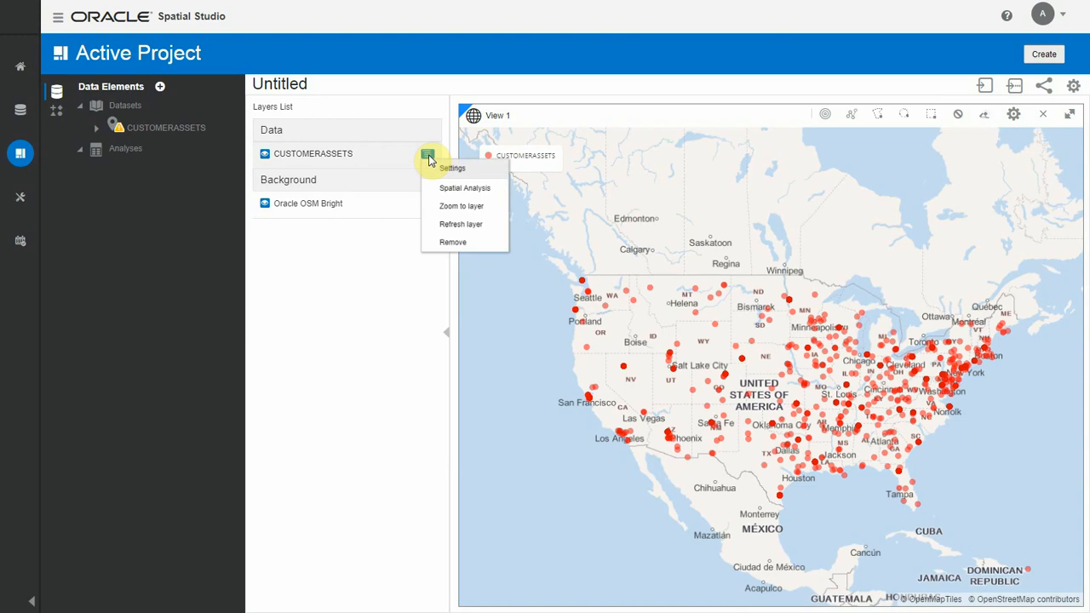
click(444, 170)
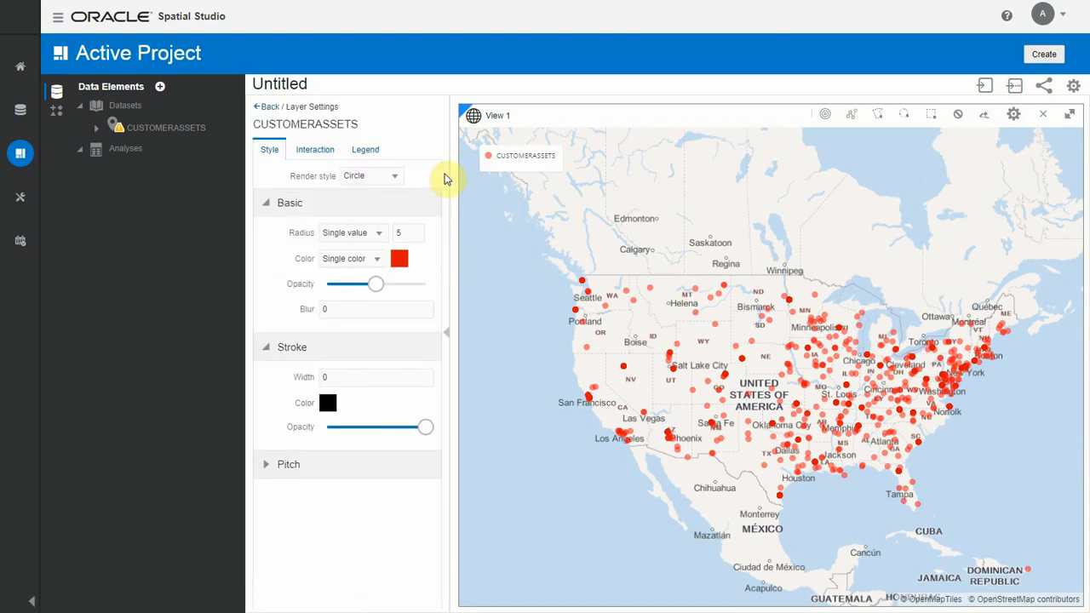
mouse_move(374, 291)
mouse_down()
mouse_move(409, 287)
mouse_move(377, 290)
mouse_up()
click(400, 258)
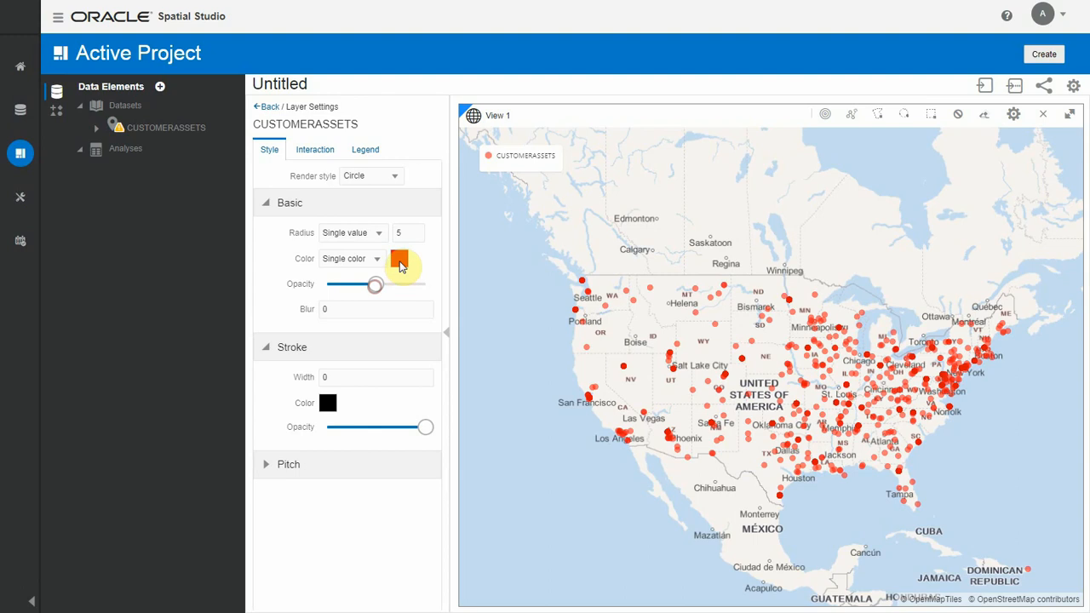
drag(614, 351, 616, 307)
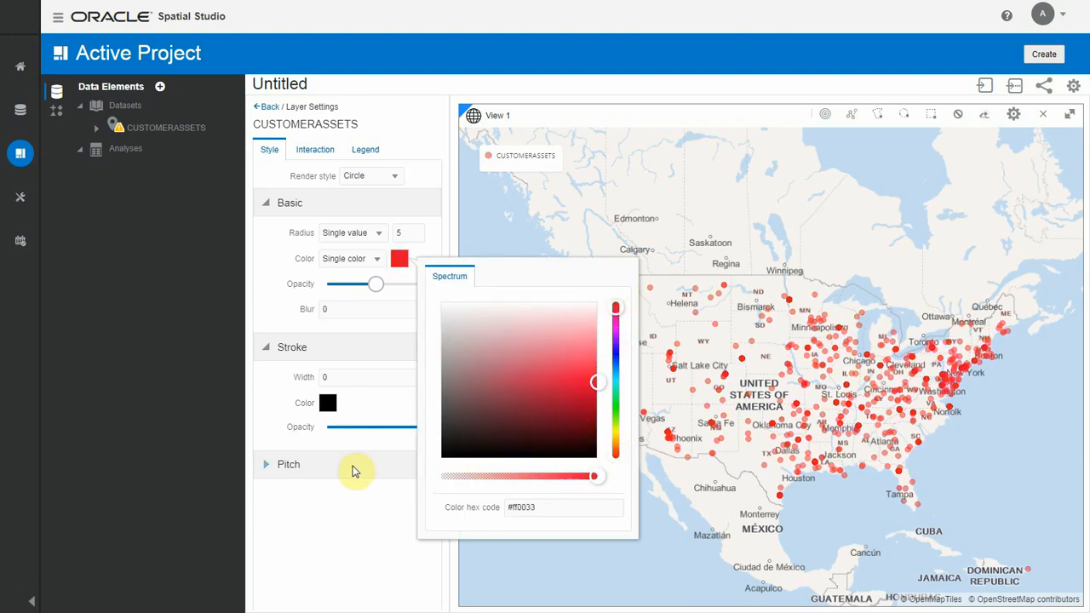
click(337, 487)
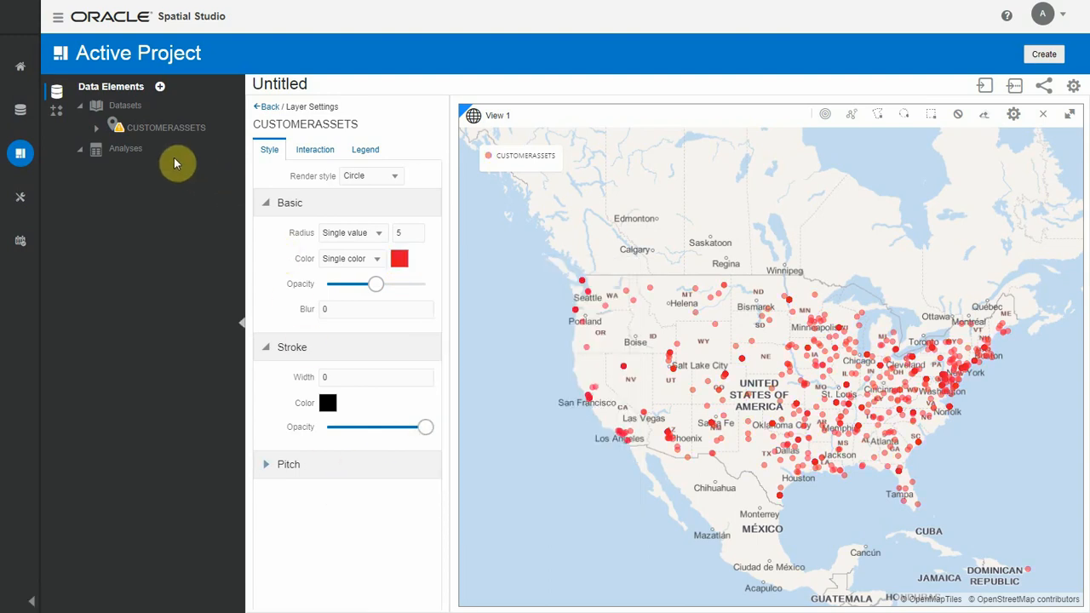
Step: In the CUSTOMERASSETS dataset properties, set the CUSTOMERID column as the key and suppress further unique key constraint notices
mouse_move(119, 133)
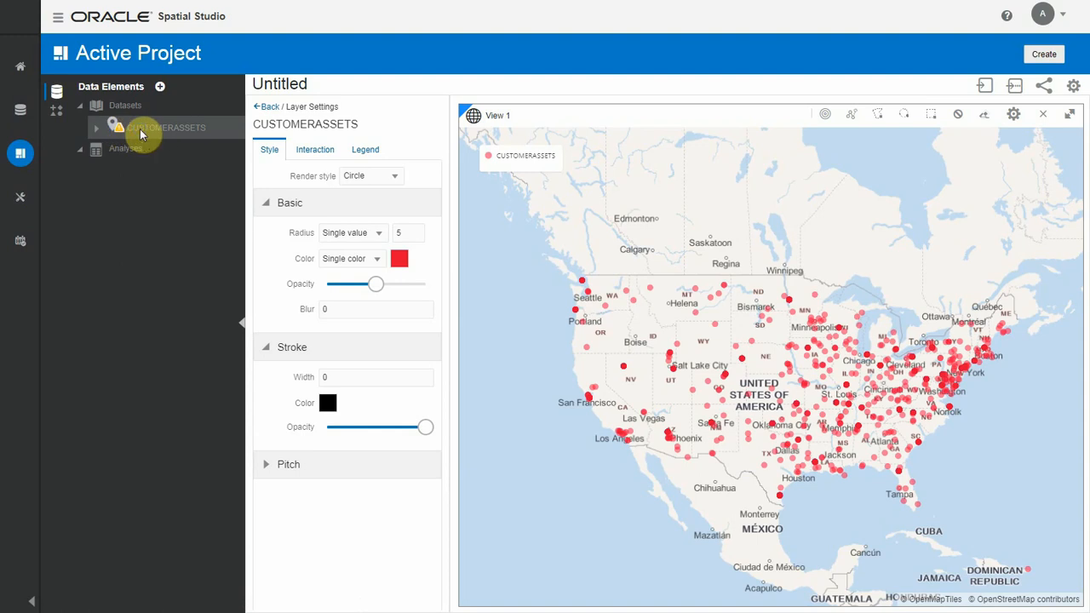
right_click(143, 135)
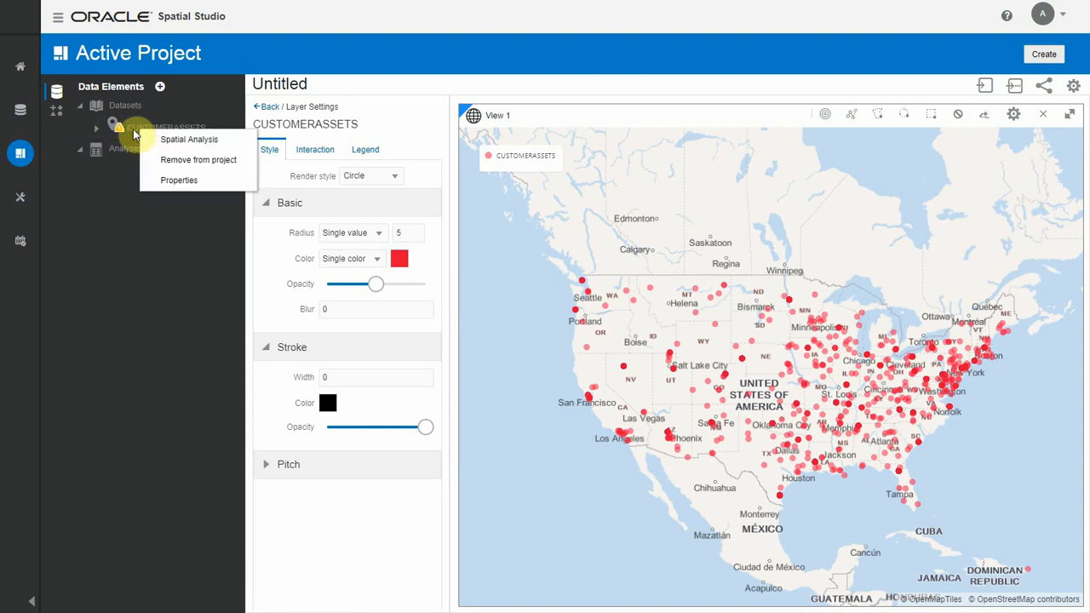
click(165, 181)
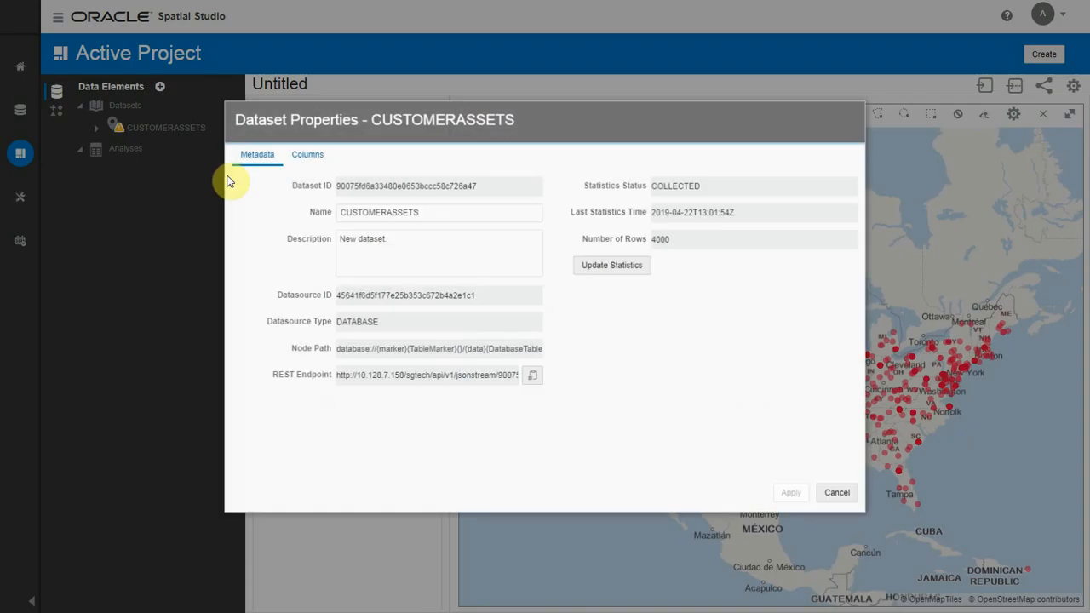
click(303, 160)
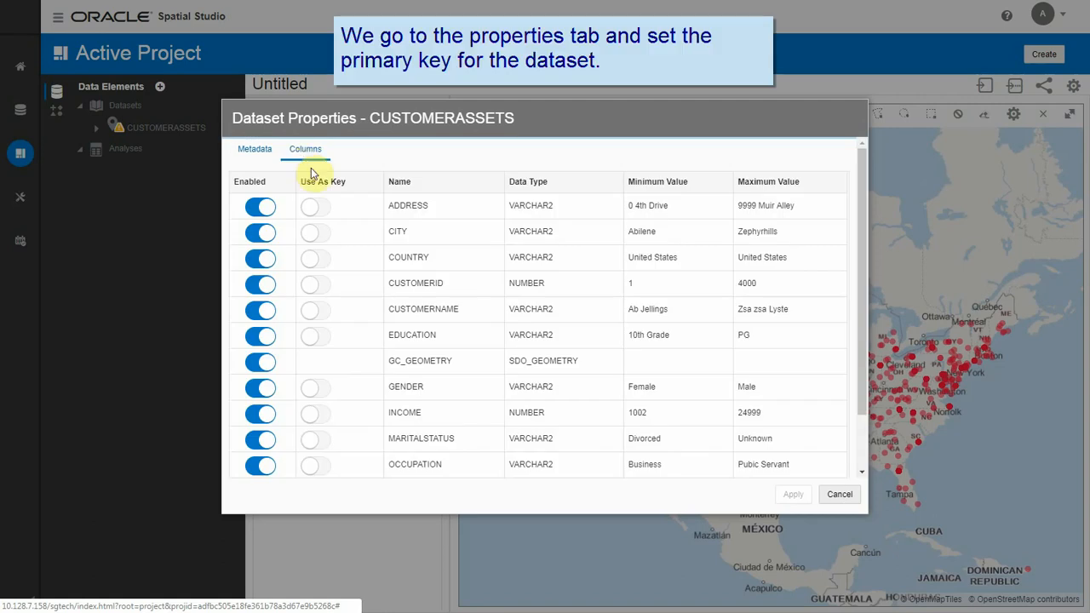
scroll(348, 262, down, 1)
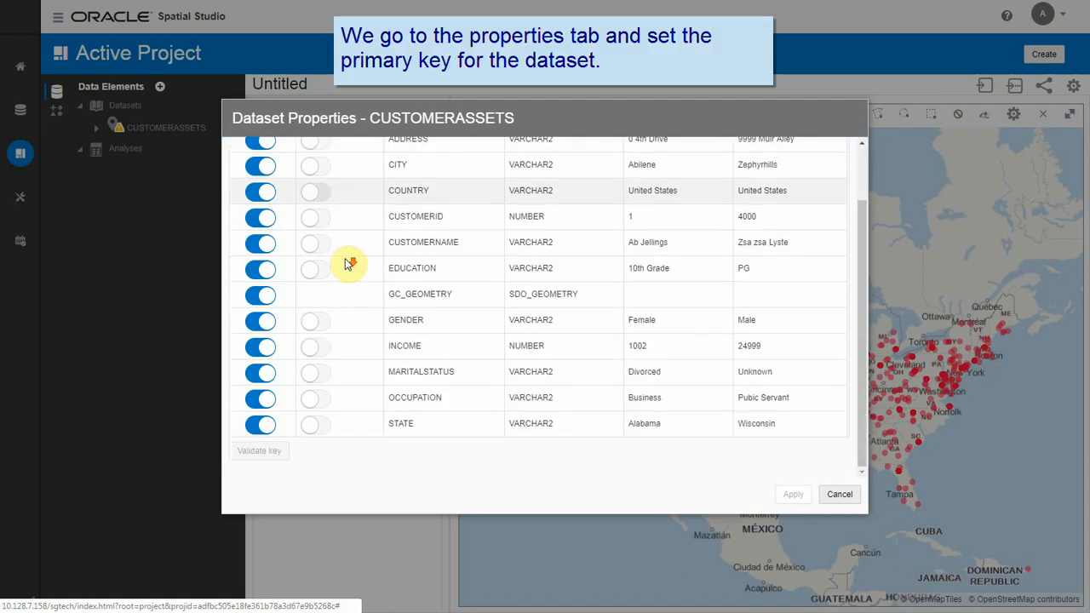
click(321, 223)
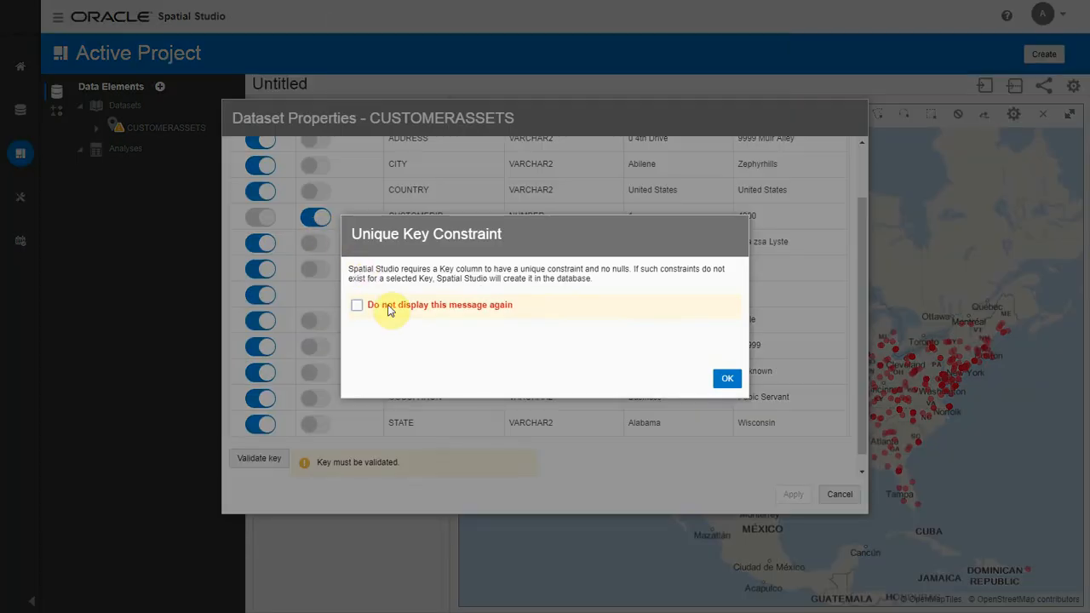
click(362, 306)
click(726, 378)
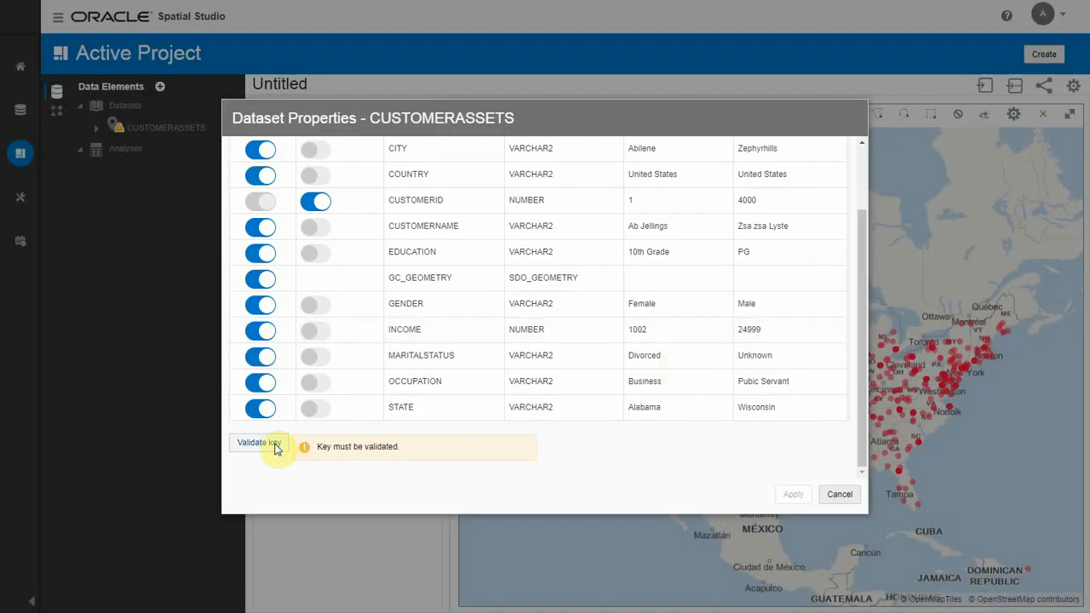
Step: Validate the CUSTOMERID key and apply the dataset property changes
click(275, 446)
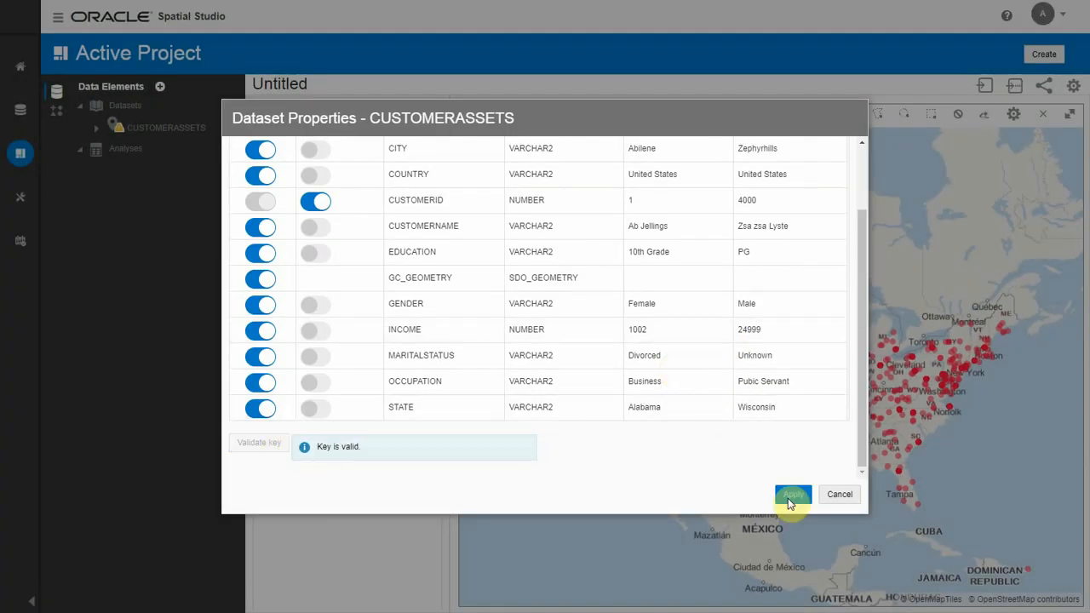
click(790, 495)
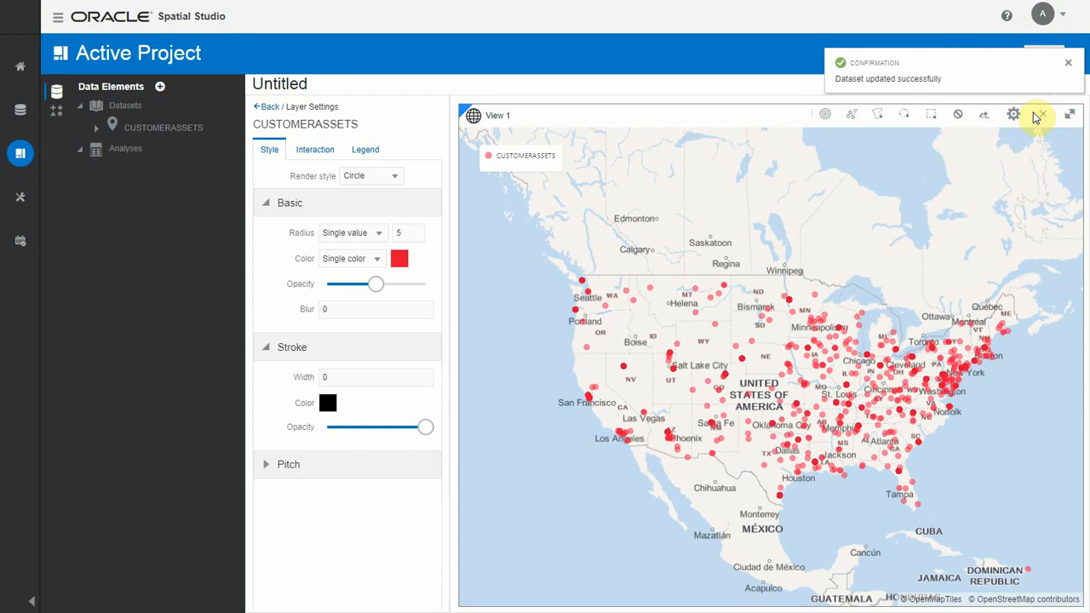
click(1068, 62)
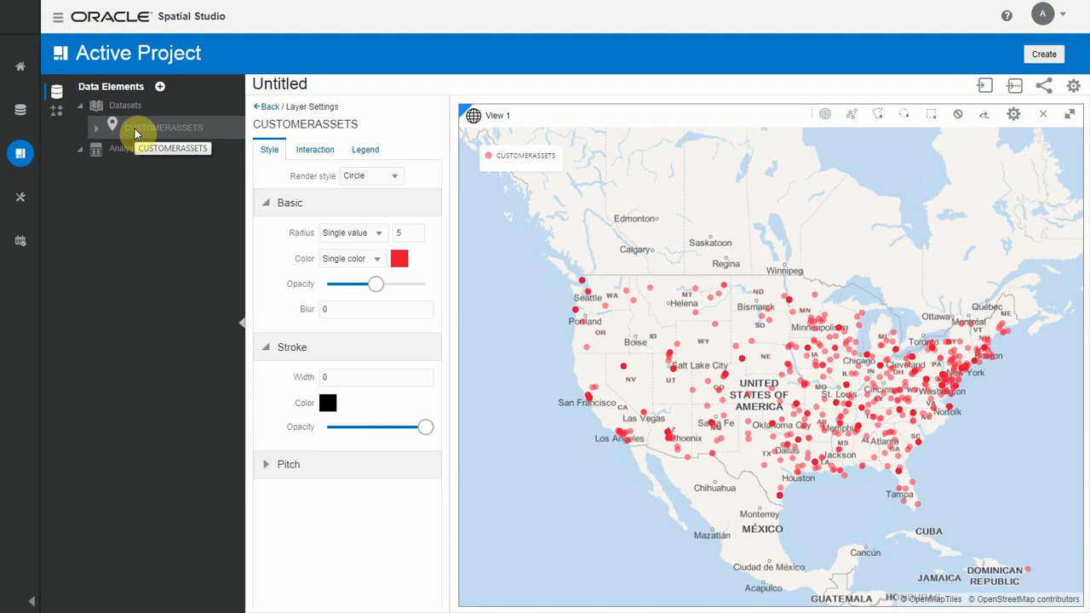
Step: Export the CUSTOMERASSETS dataset as GeoJSON, including only the CUSTOMERID and GC_GEOMETRY columns
click(22, 116)
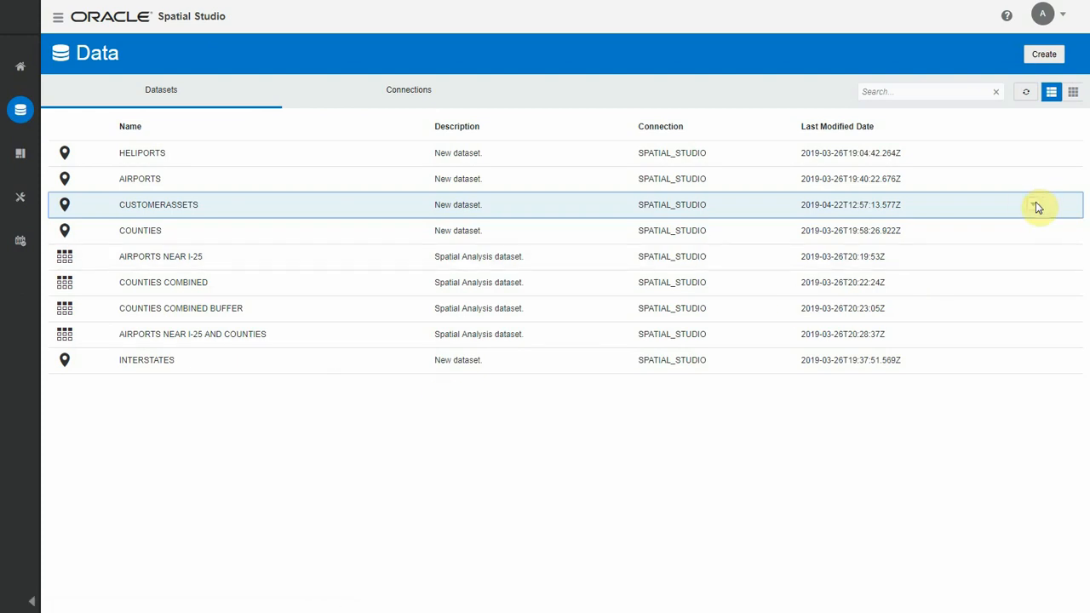
click(1034, 204)
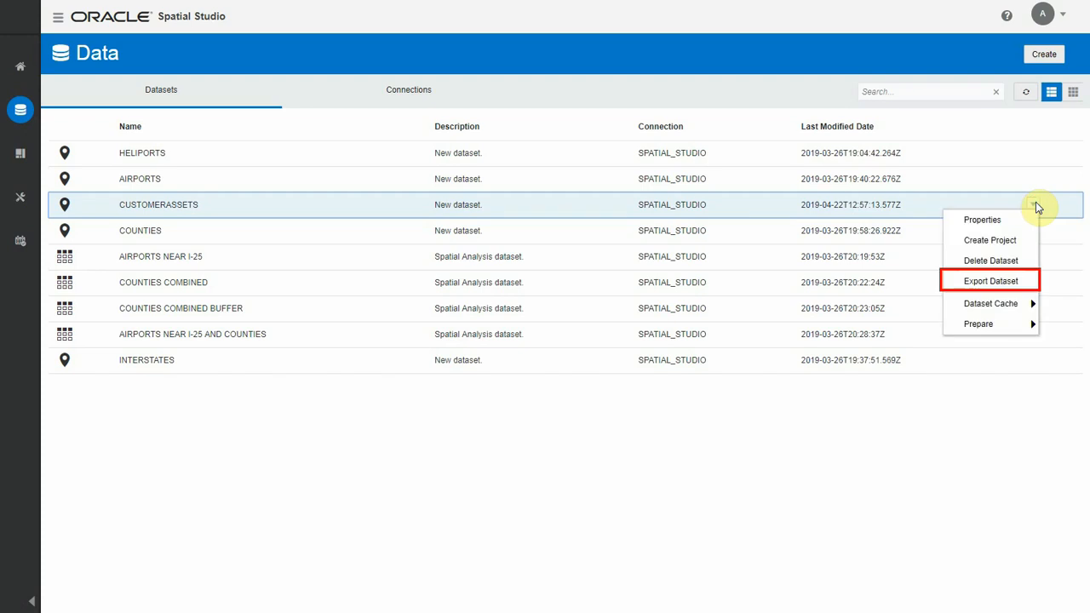
click(998, 281)
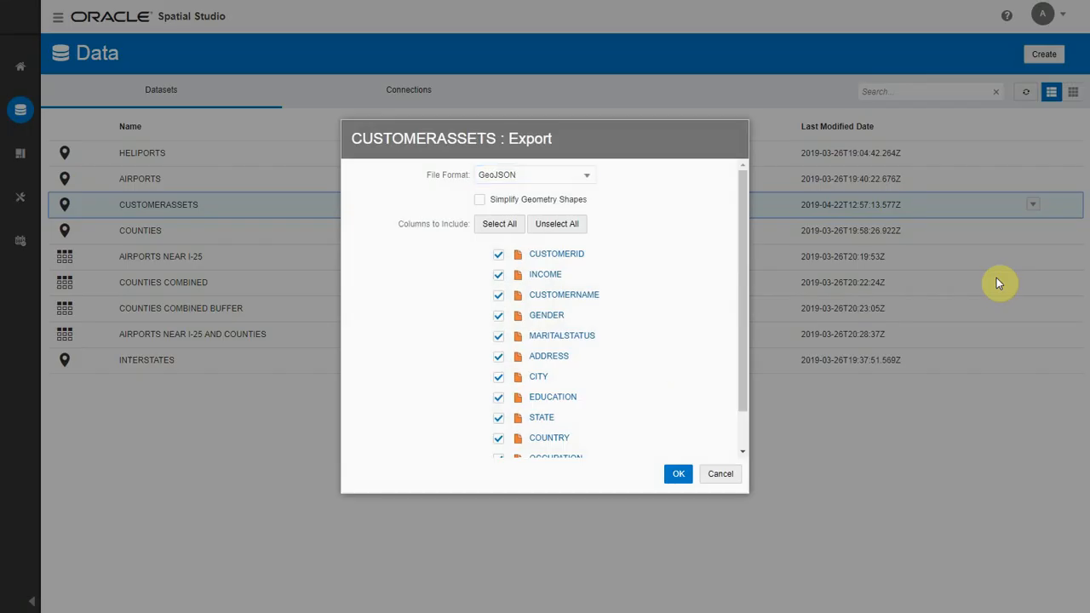
click(545, 226)
click(498, 256)
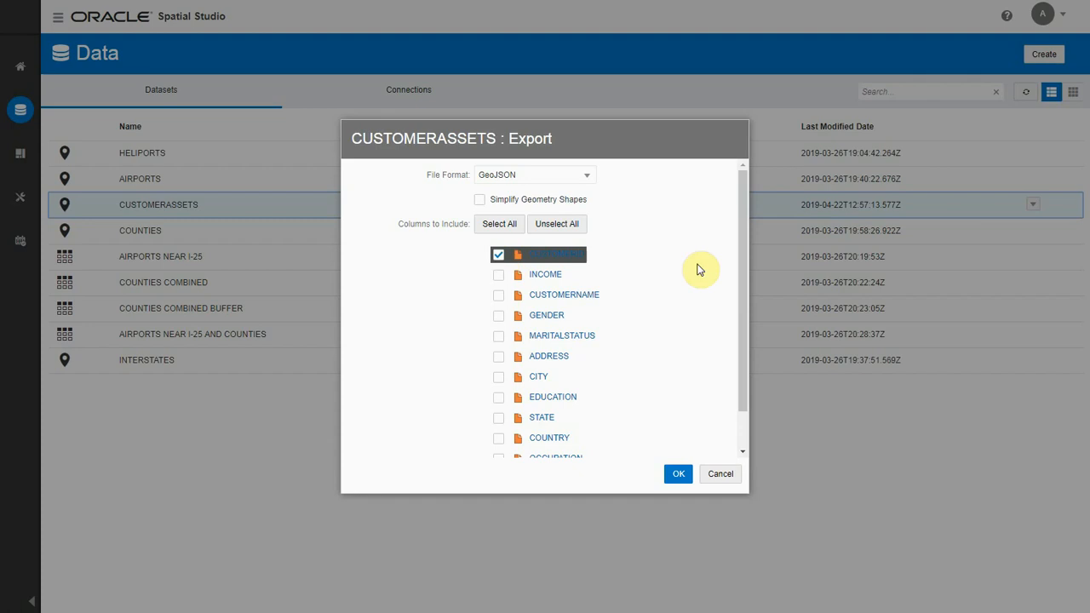
drag(739, 272, 741, 339)
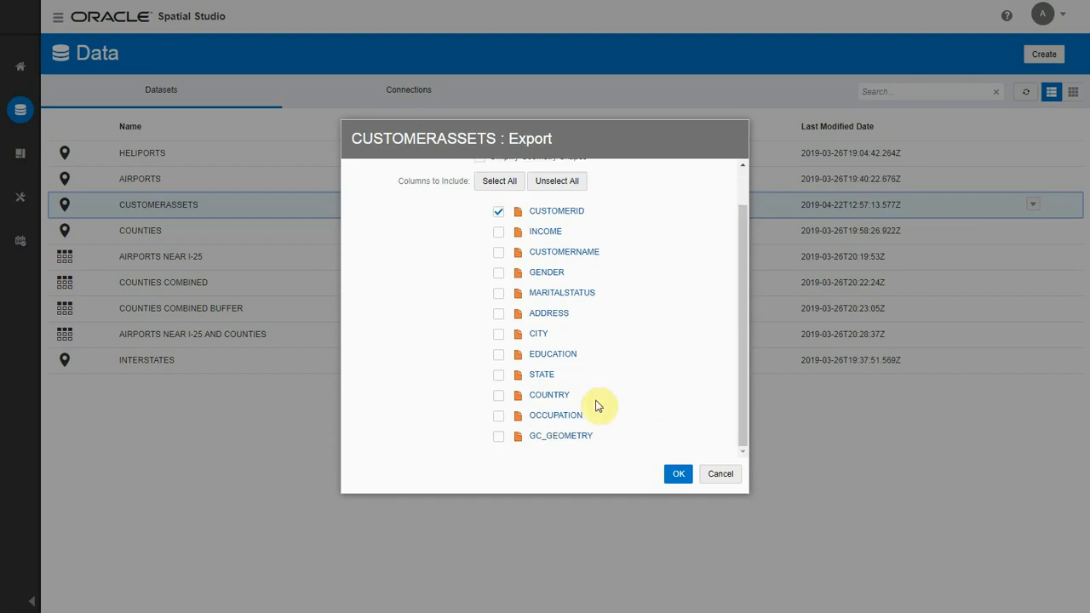
click(498, 436)
click(679, 475)
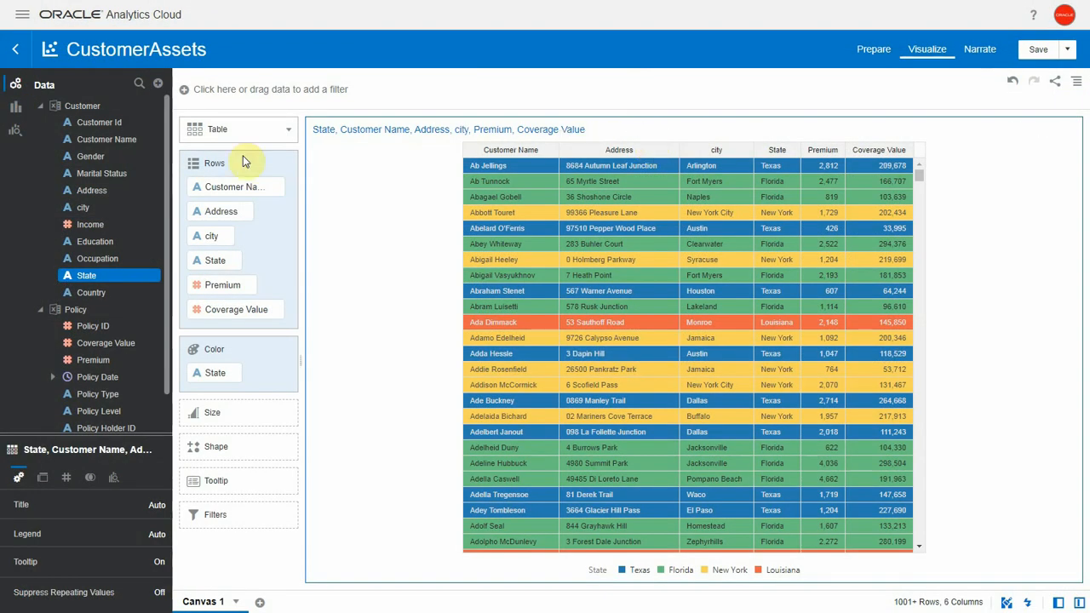
Step: In Oracle Analytics Cloud's console, add CUSTOMERASSETS.json as a custom map layer with CUSTOMERID as its layer key
click(22, 15)
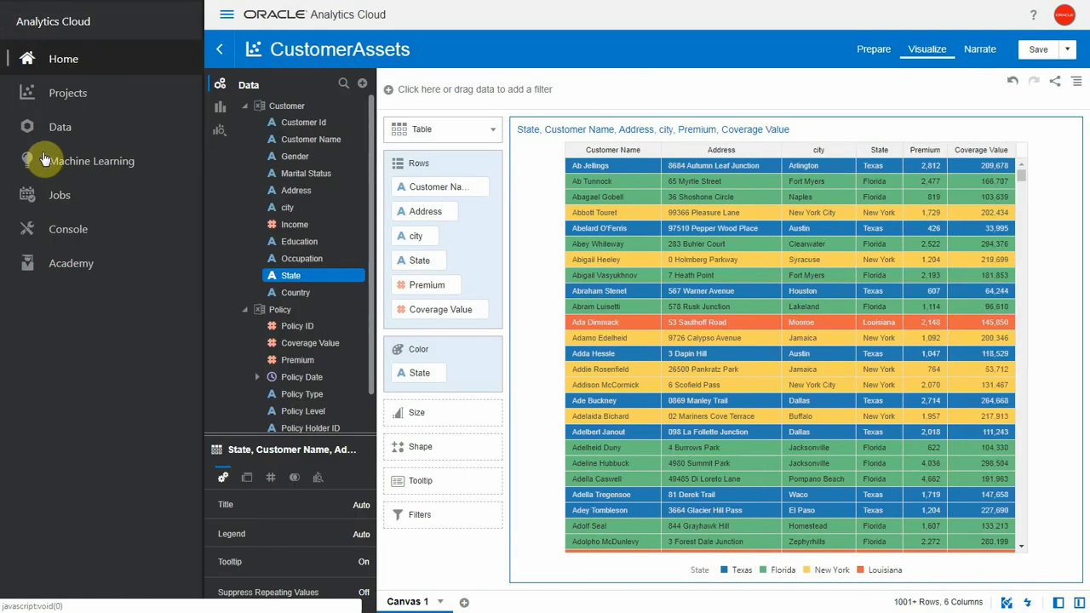
click(53, 237)
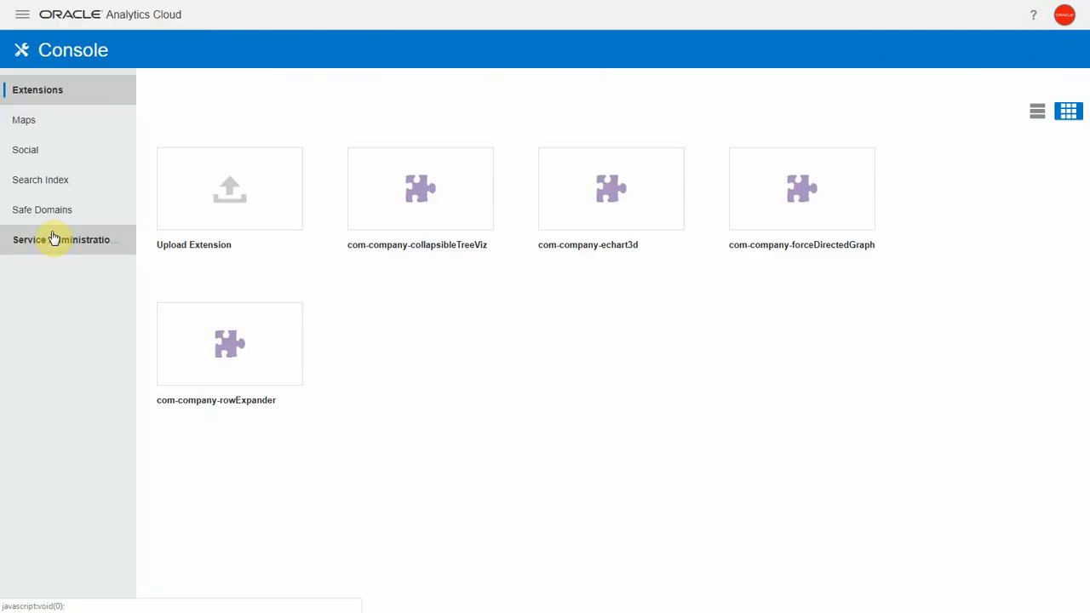
click(36, 129)
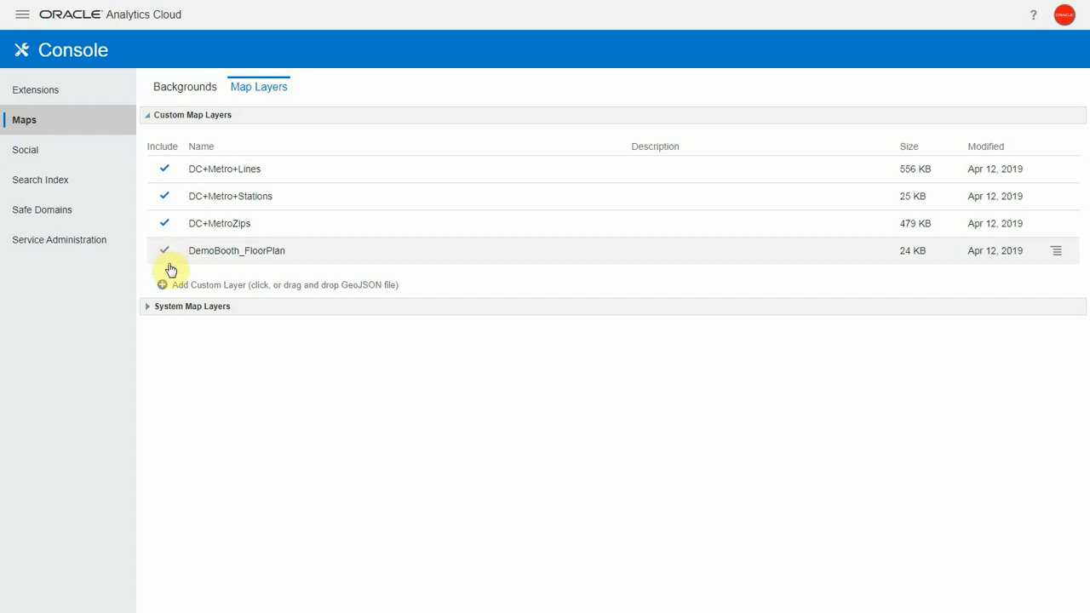
click(162, 287)
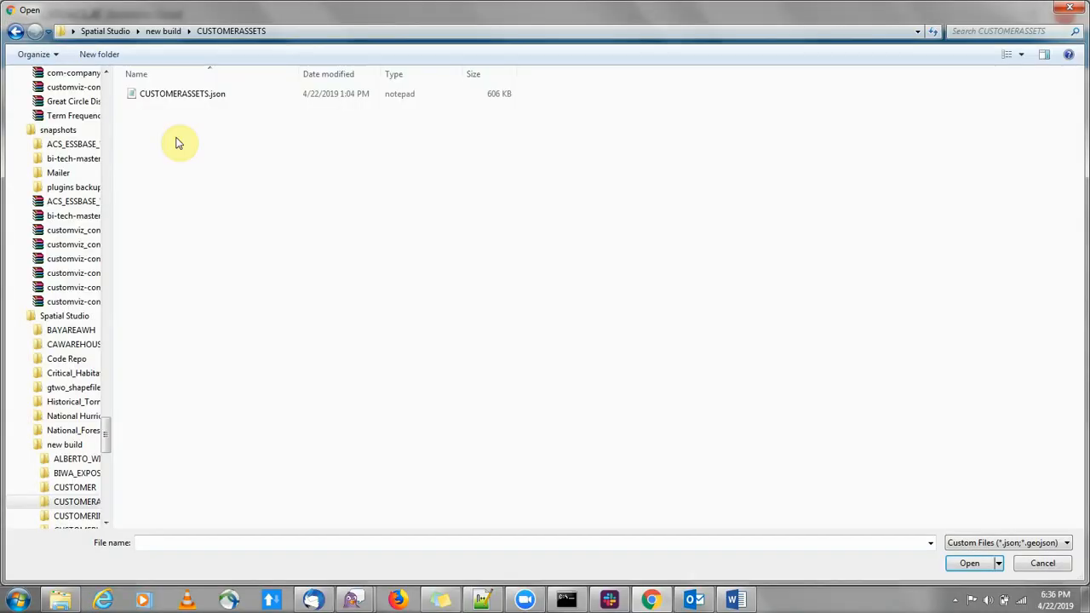
click(193, 98)
double_click(193, 99)
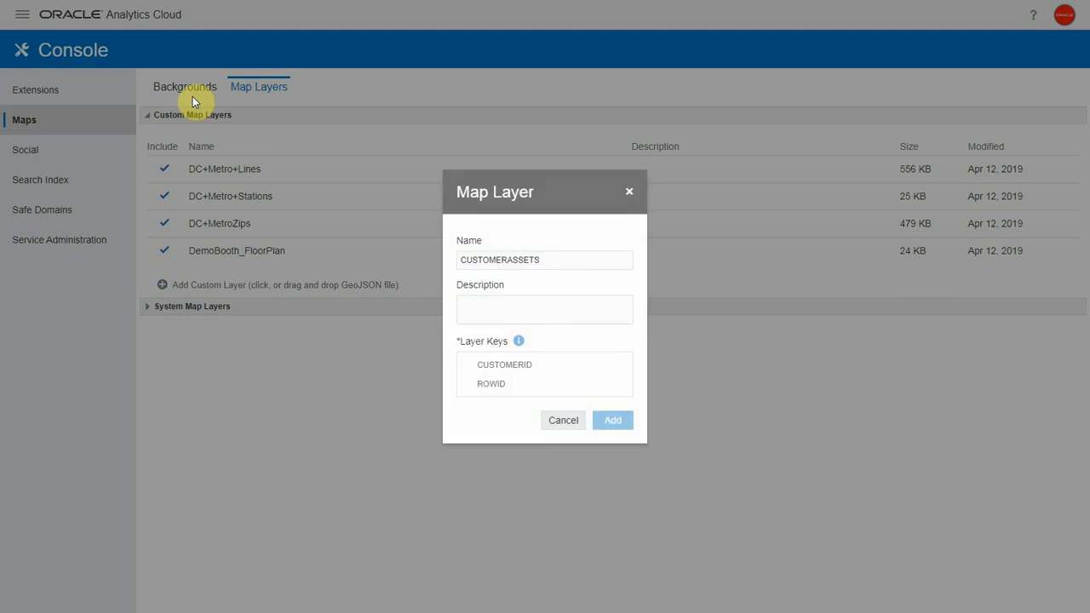
click(468, 370)
click(605, 419)
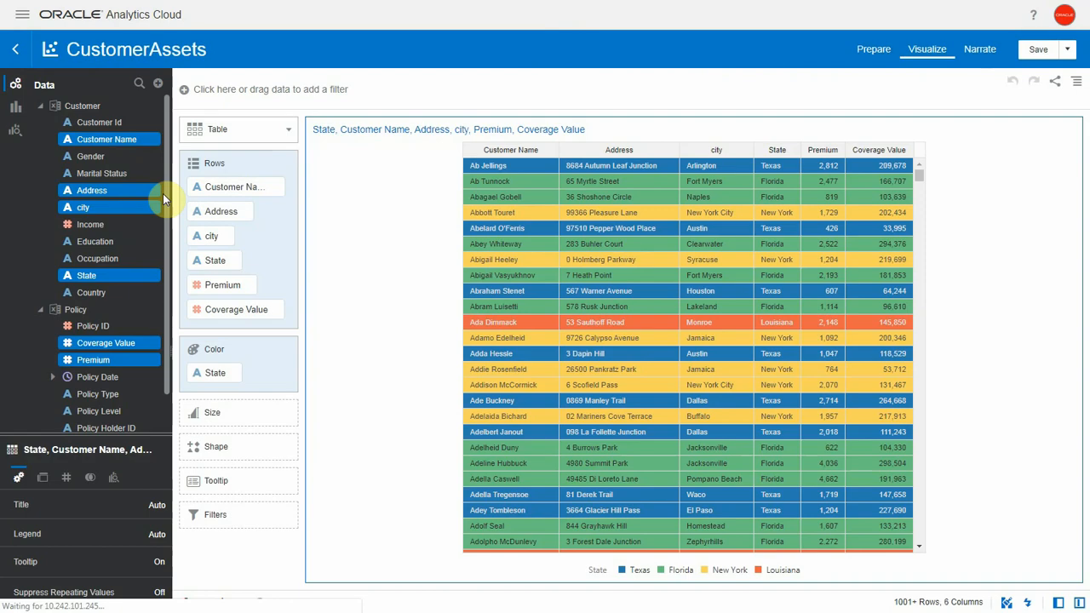
Step: Add a second canvas to the CustomerAssets project and create a map visualization from Customer Id
click(260, 603)
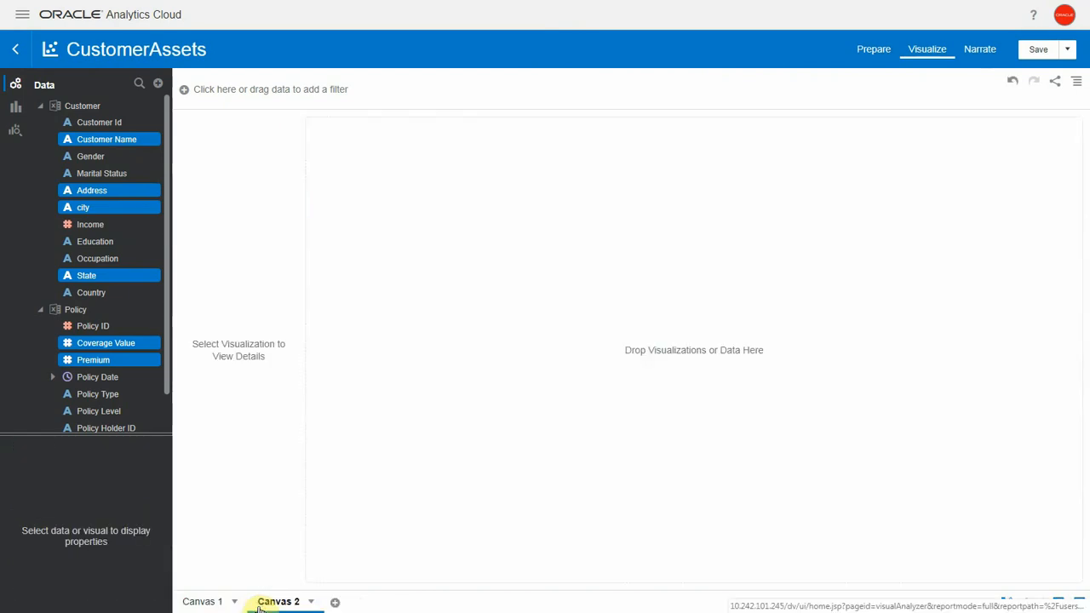
click(23, 181)
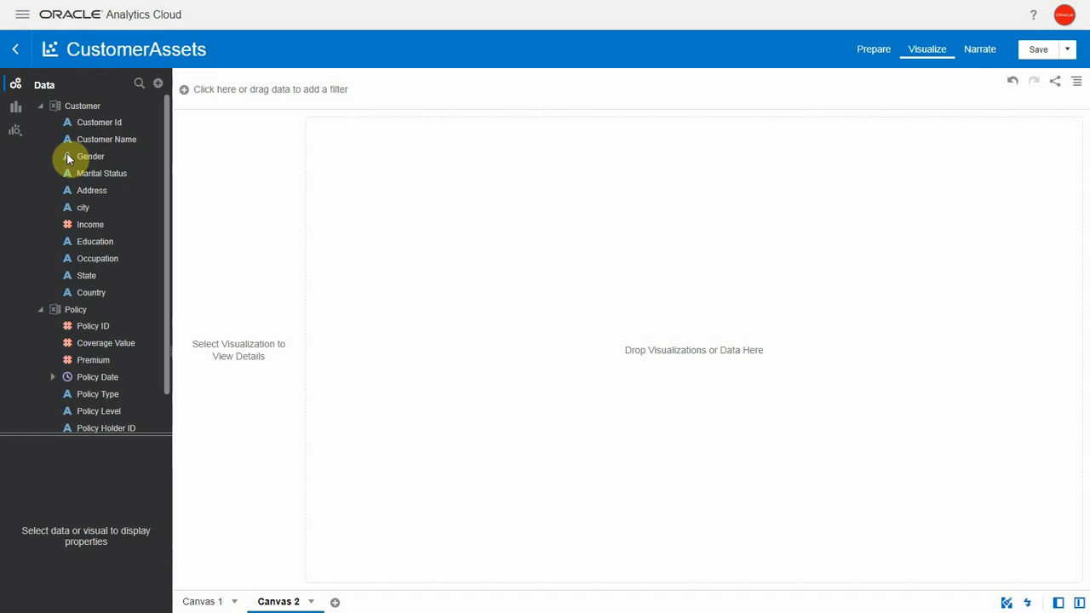
click(90, 126)
right_click(90, 126)
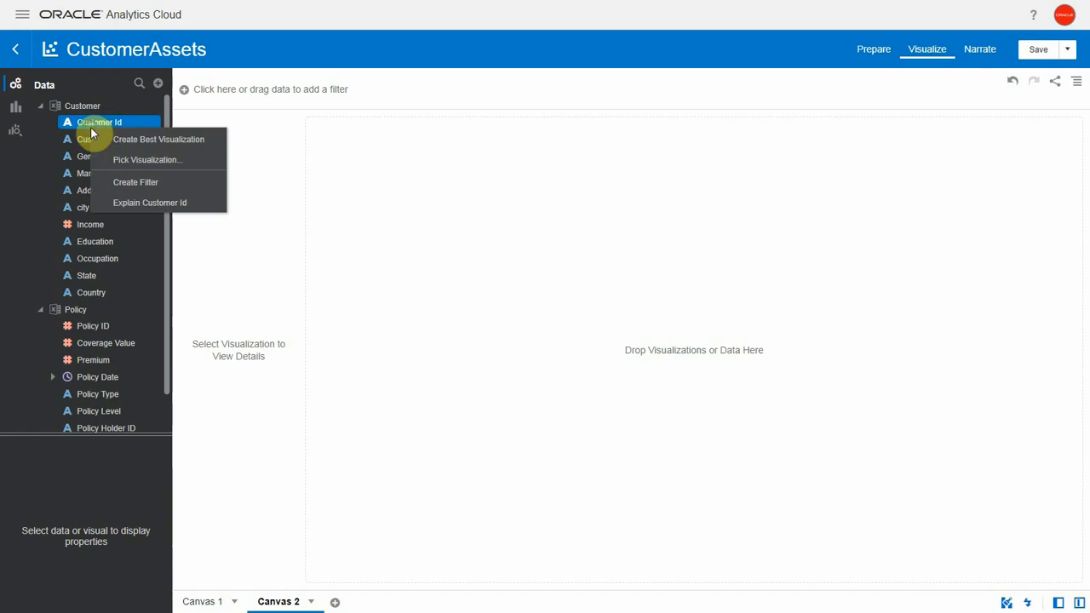
click(126, 159)
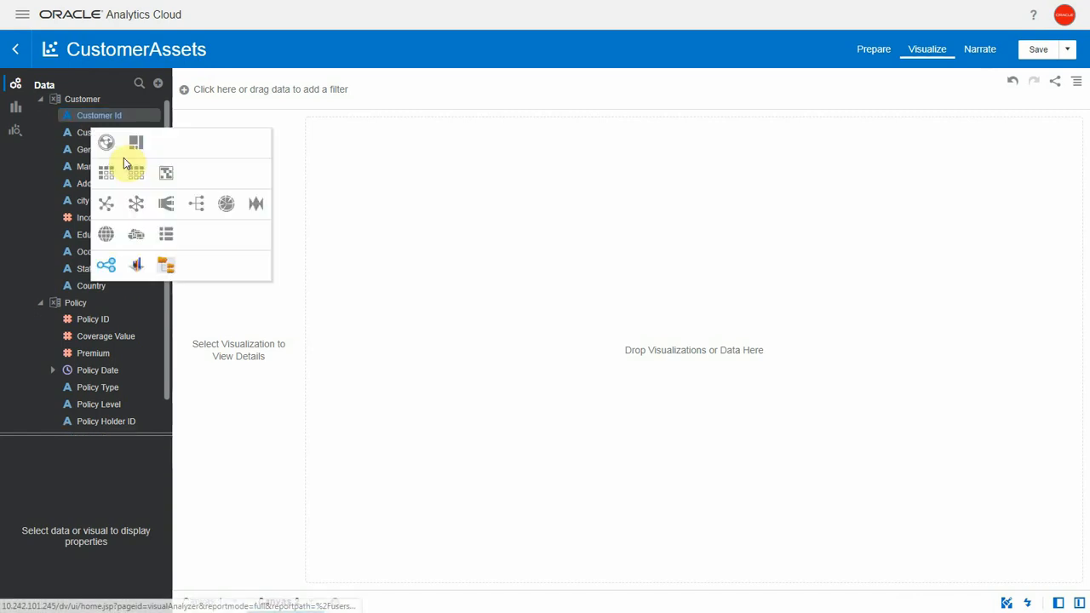
click(107, 236)
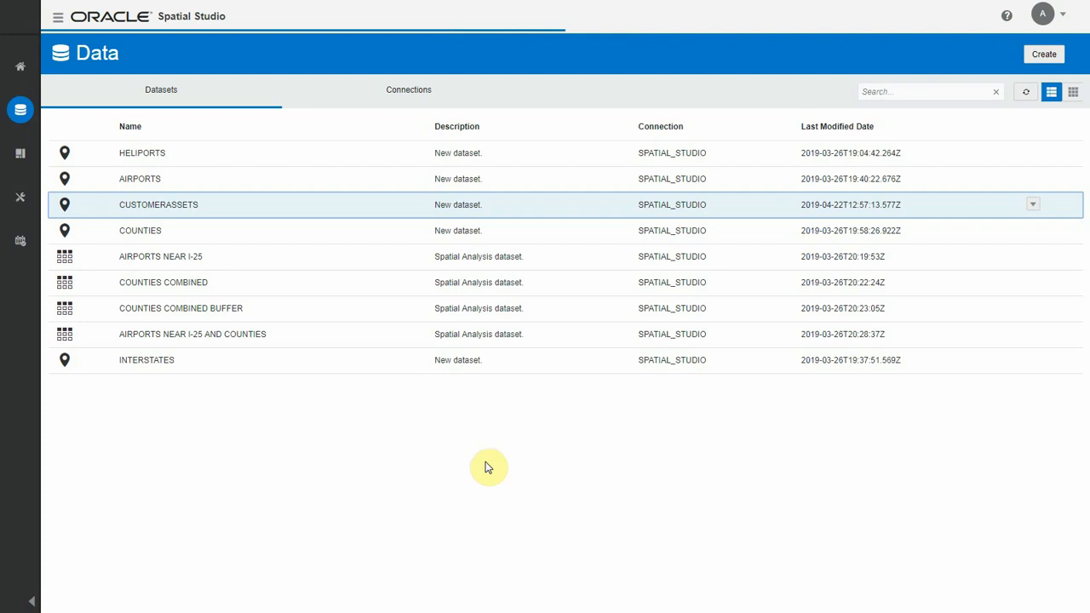
Step: Back in Spatial Studio, start a shapefile dataset from the nate folder's al162017_lin .dbf, .prj, .shp and .shx files
click(1039, 59)
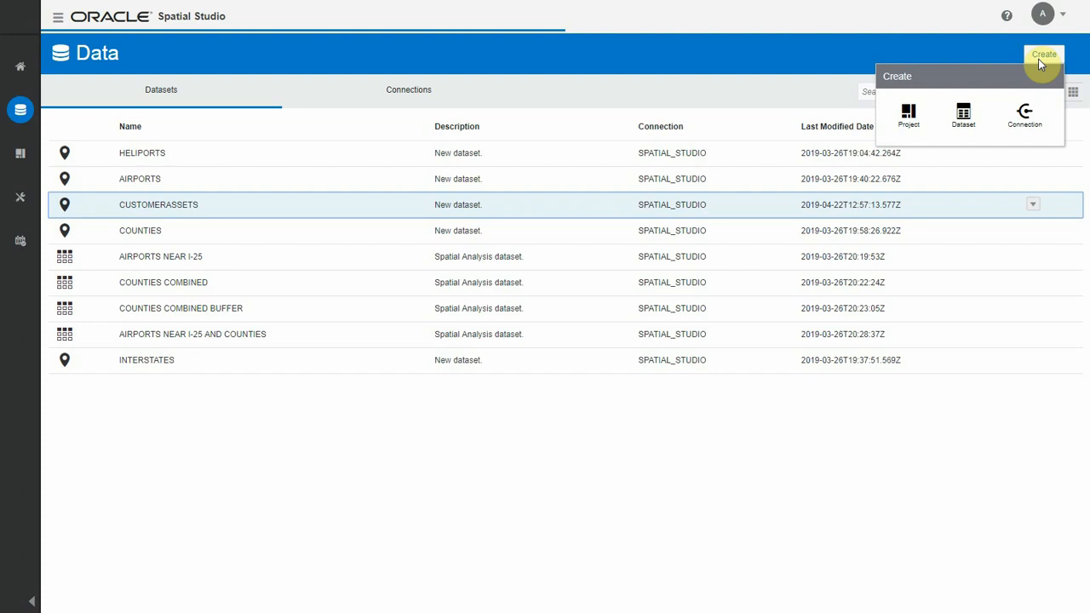
click(972, 114)
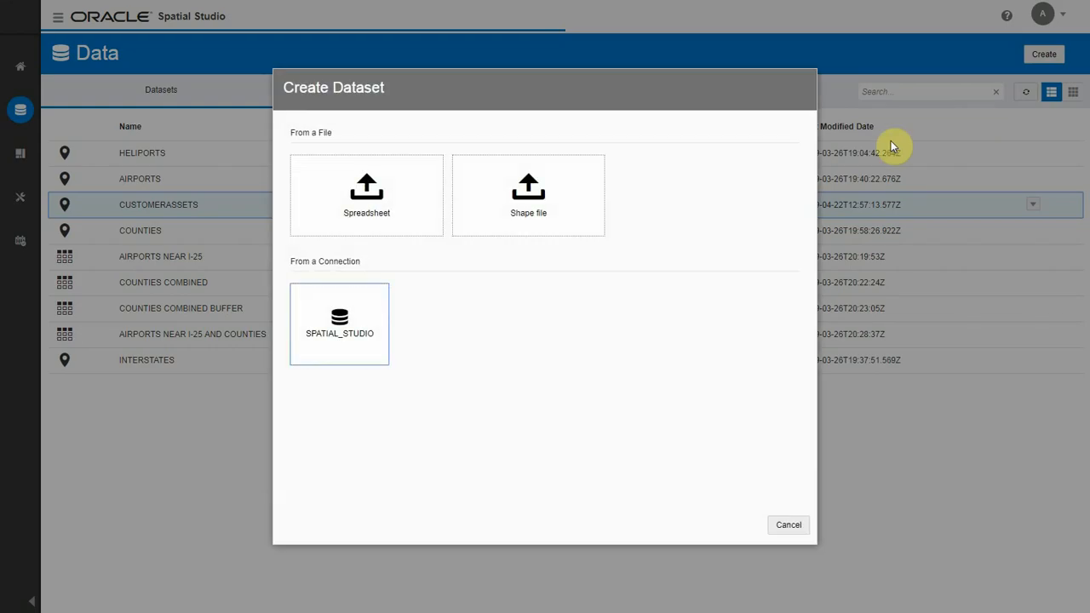
click(537, 208)
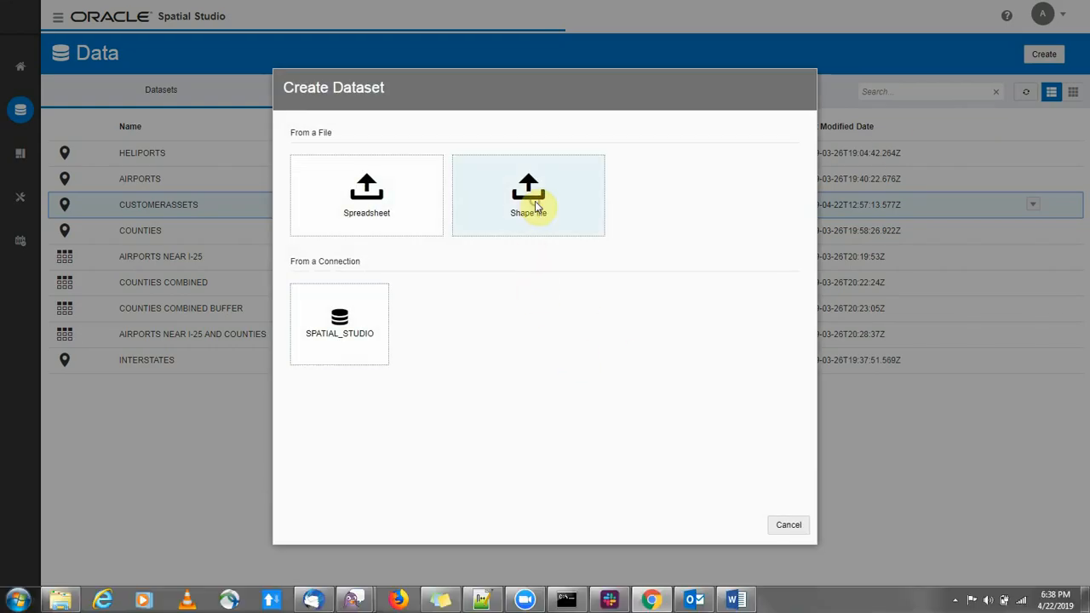
click(175, 124)
ctrl+click(177, 138)
ctrl+click(175, 152)
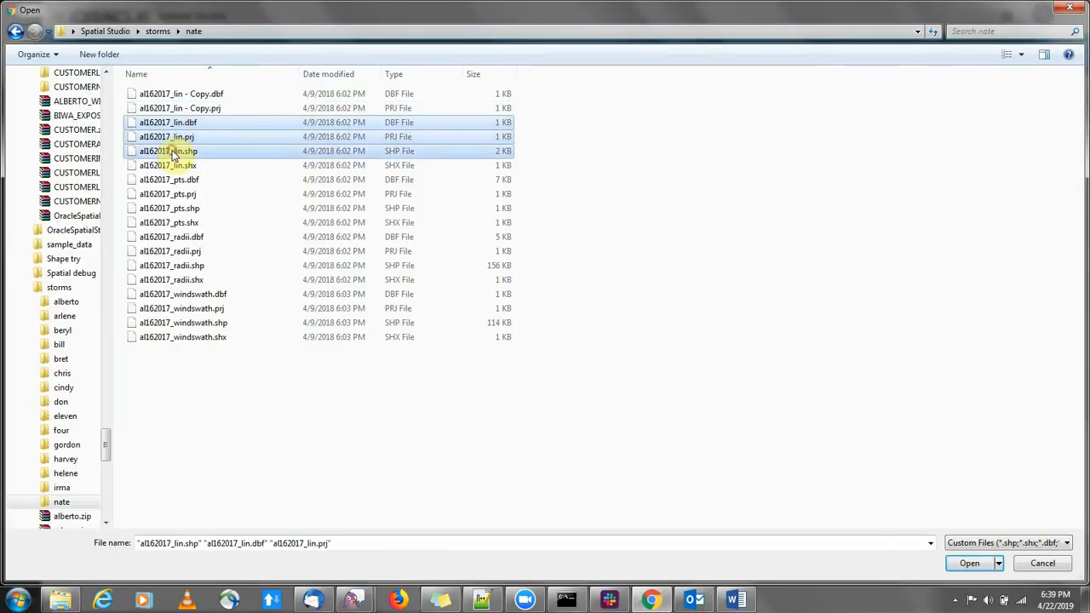
ctrl+click(173, 166)
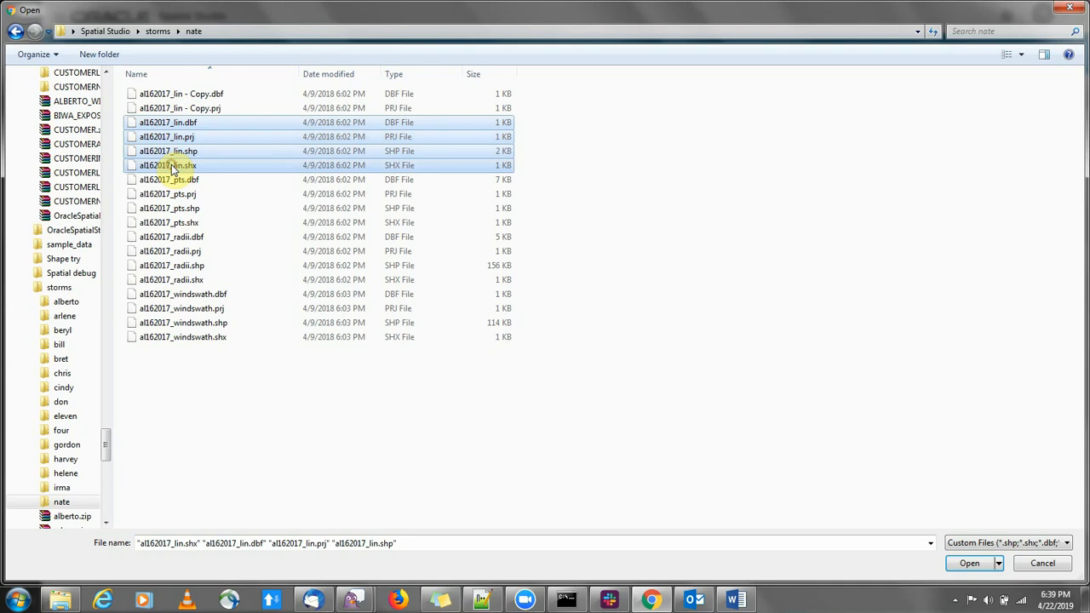
click(971, 563)
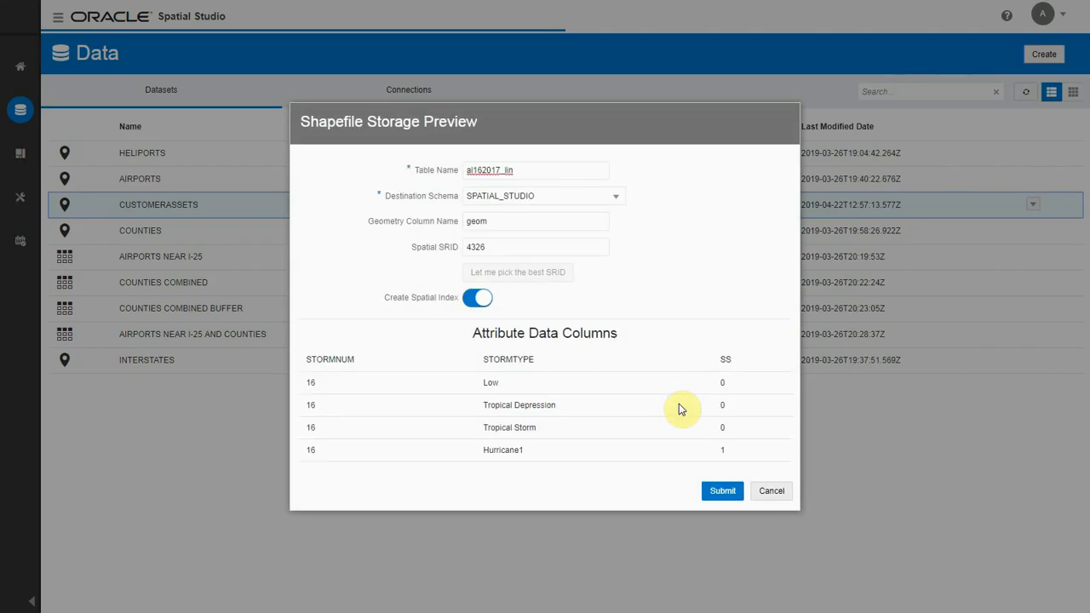
Step: Name the shapefile's table HURRICANE_NATE_LINE and upload it to the SPATIAL_STUDIO schema
drag(520, 168, 459, 172)
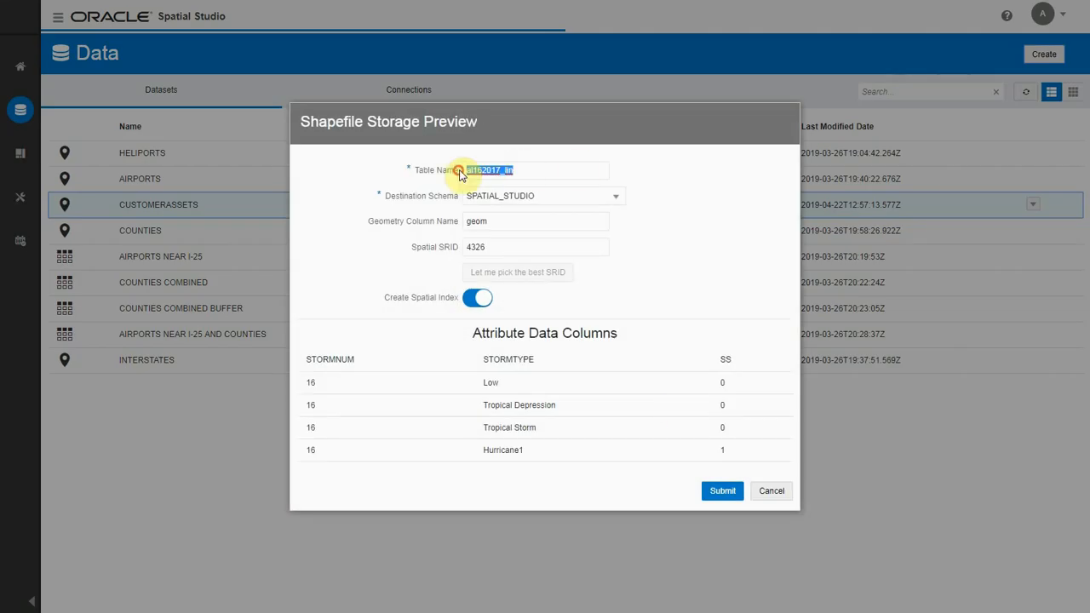
text(HURRICANE_NATE_LINE)
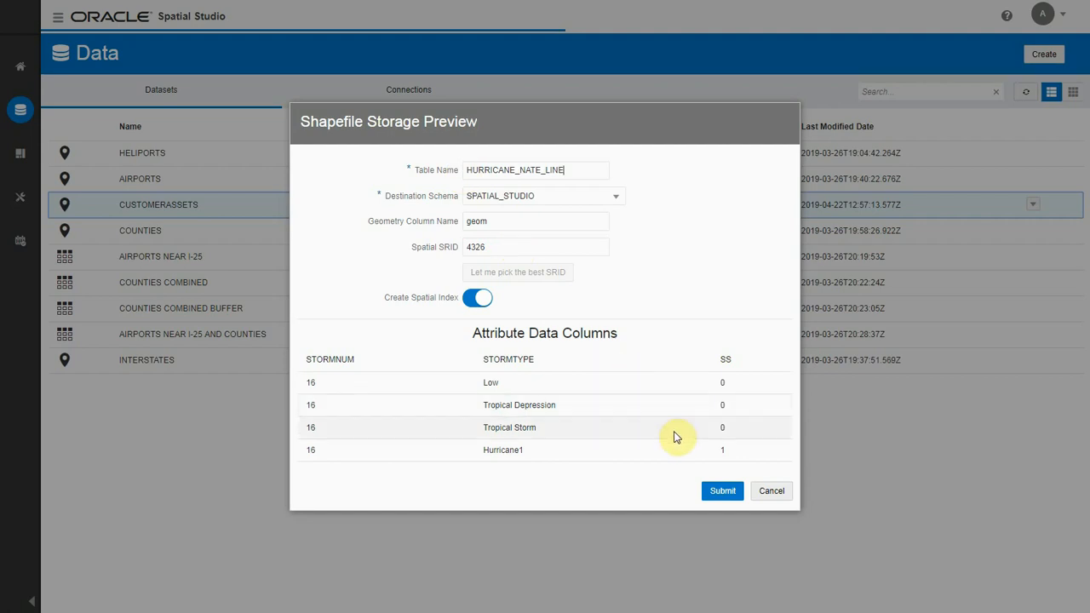
click(720, 491)
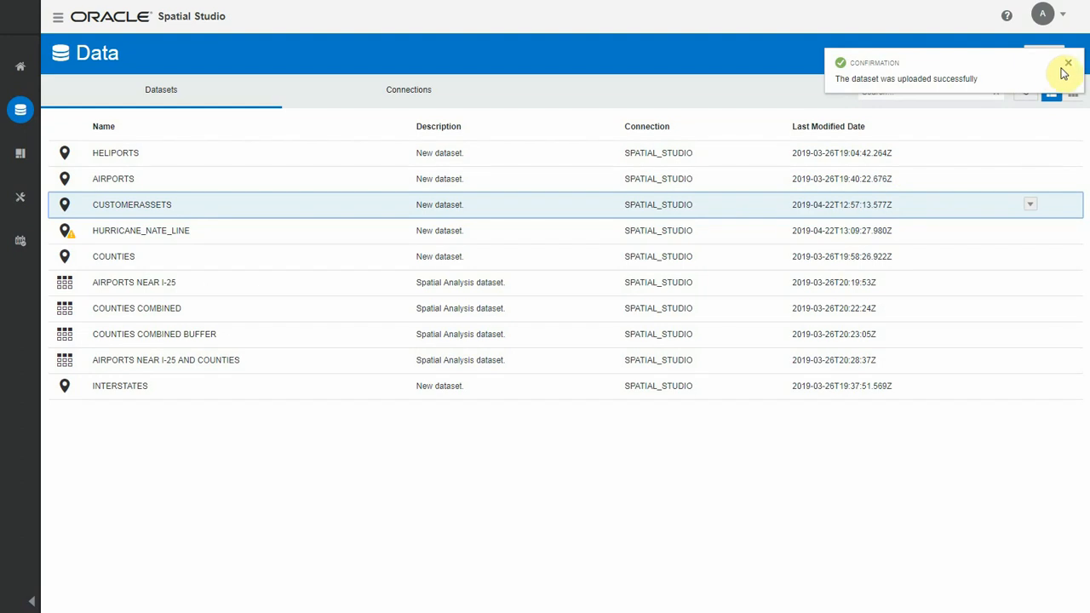
click(1069, 68)
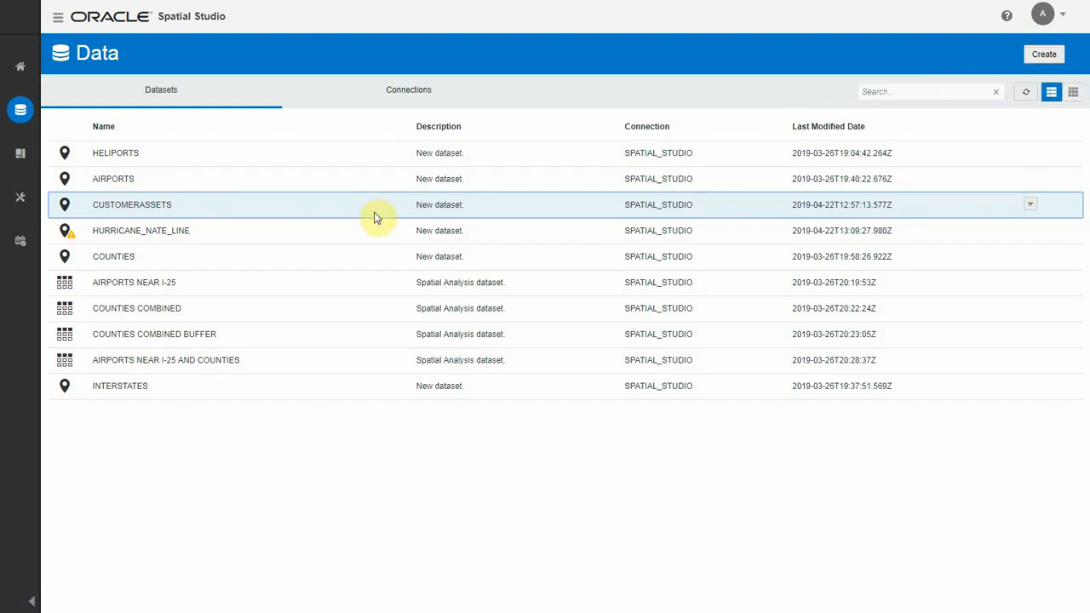
Step: Create a project from the HURRICANE_NATE_LINE dataset
click(308, 230)
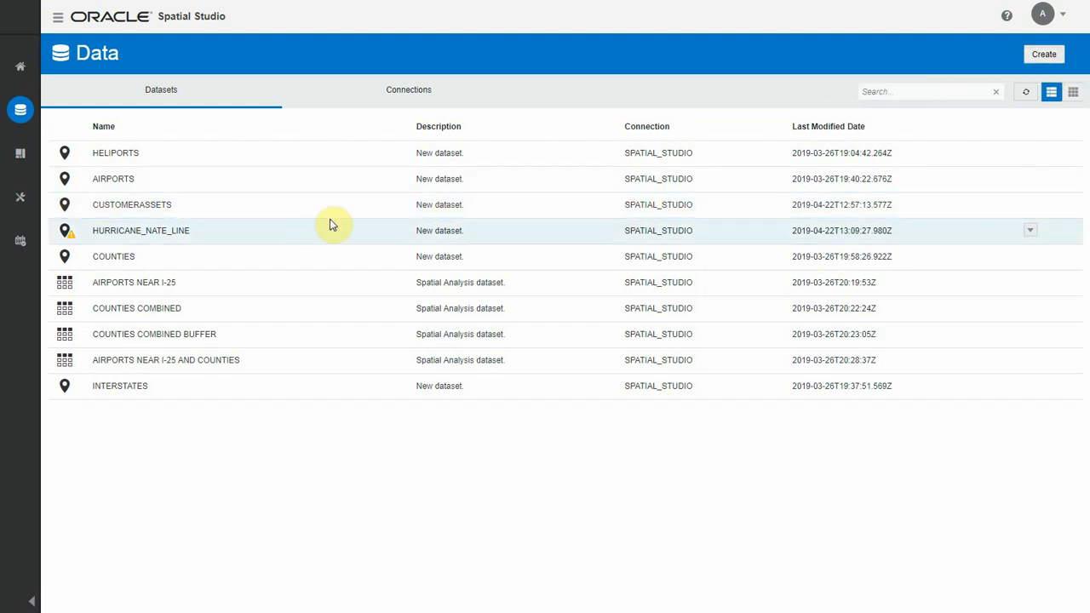
click(1028, 232)
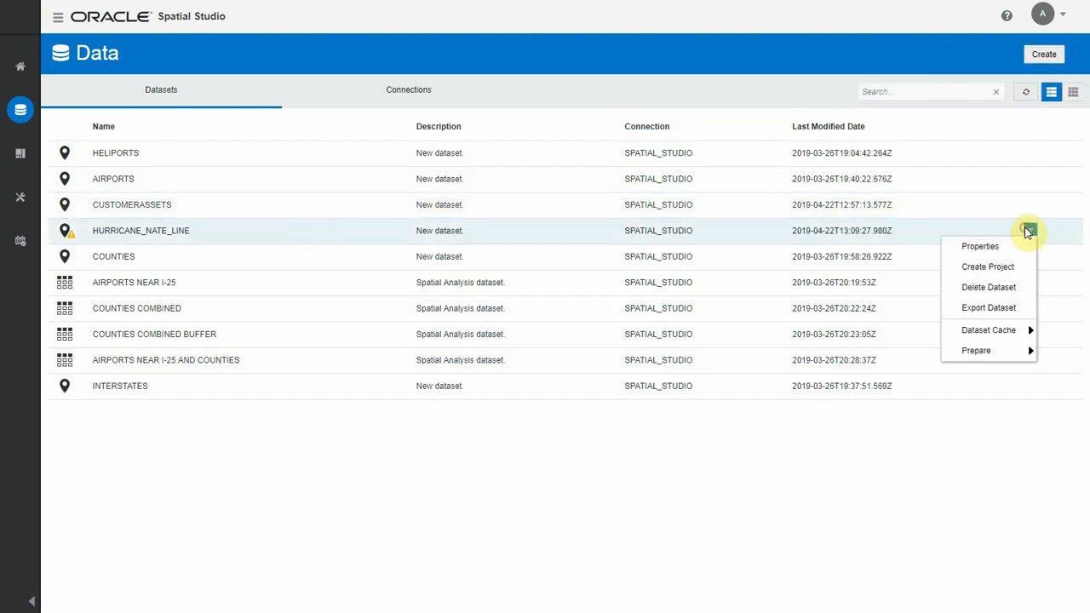
click(996, 267)
click(107, 213)
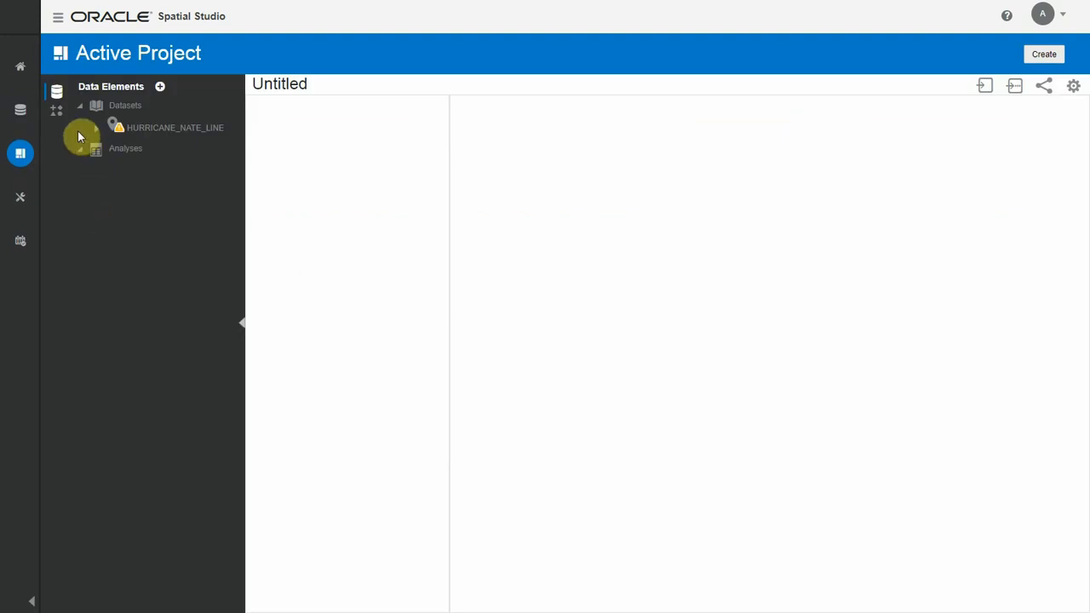
Step: Add a map visualization to the project and place HURRICANE_NATE_LINE on it as a layer
click(56, 110)
drag(95, 141, 518, 215)
click(57, 94)
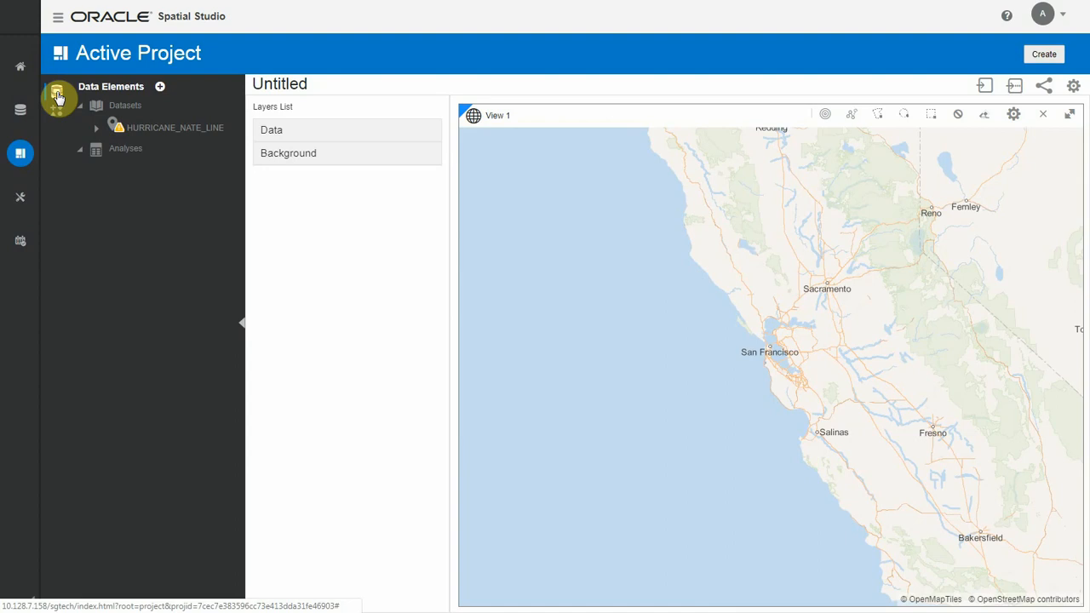
drag(162, 126, 522, 178)
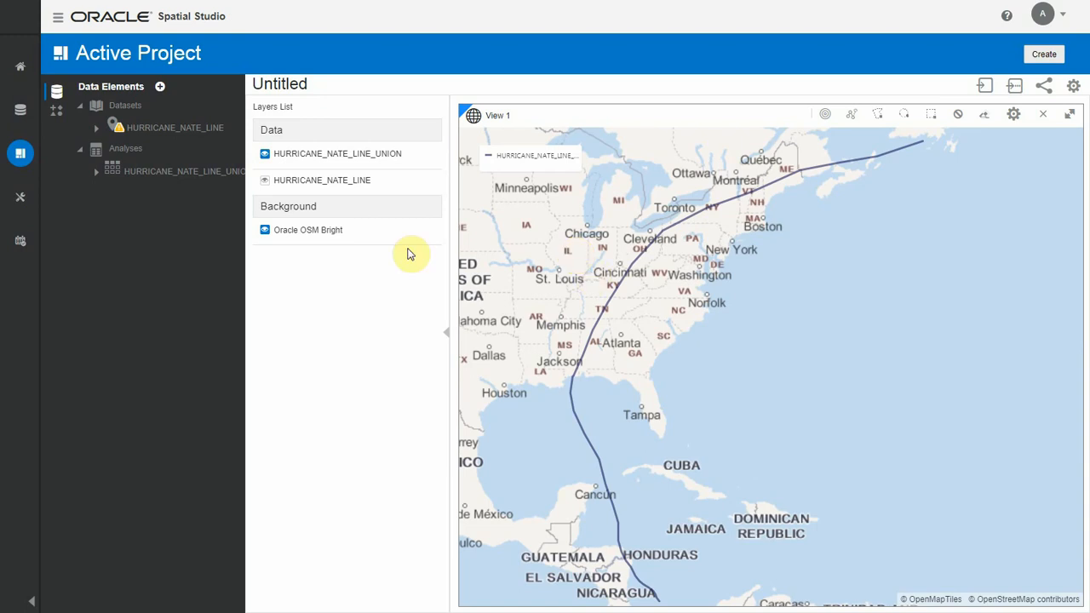
Step: Add the CUSTOMERASSETS dataset to the project and place it on the map as a layer
click(161, 87)
scroll(467, 283, down, 1)
scroll(466, 283, down, 1)
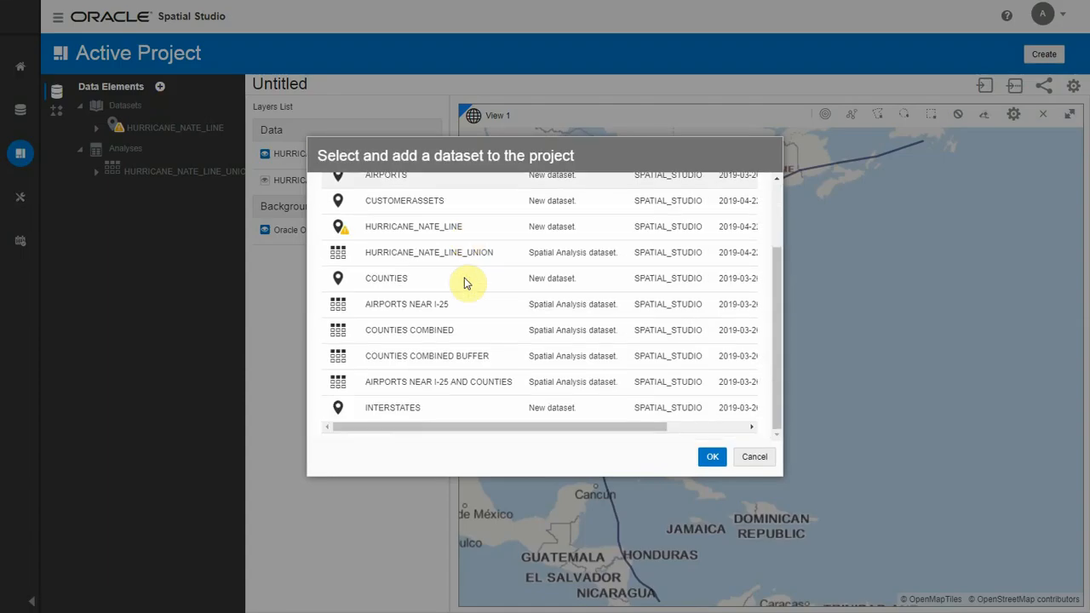
click(476, 207)
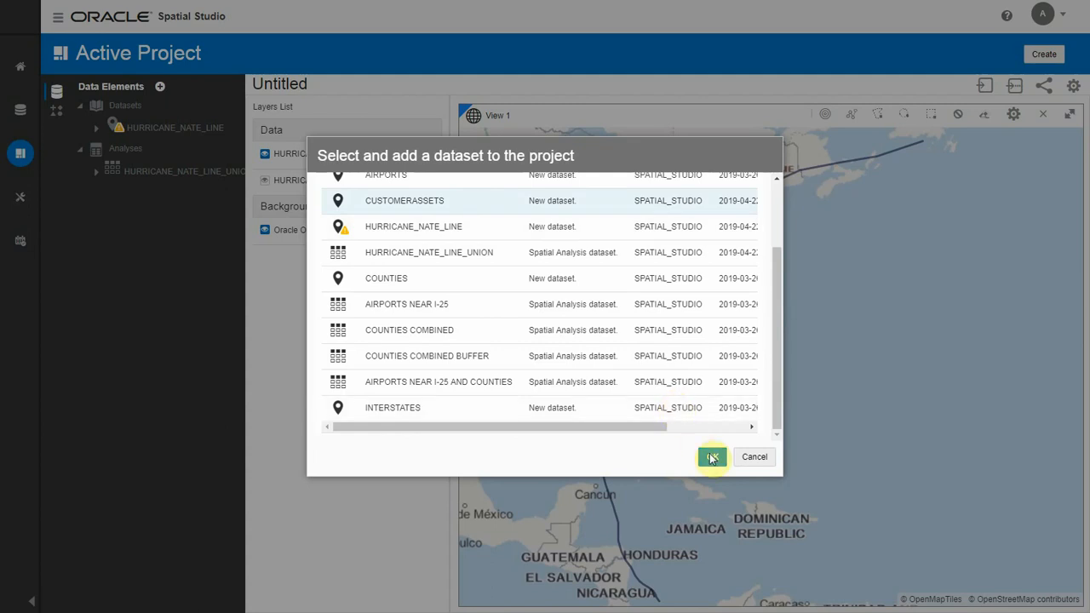
click(711, 457)
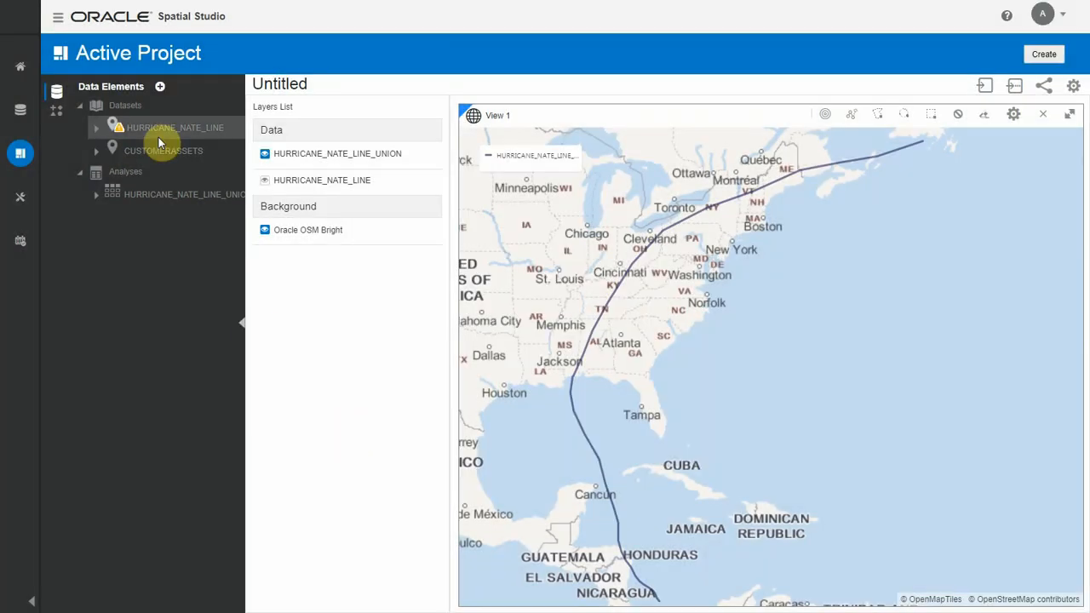
drag(155, 151, 313, 170)
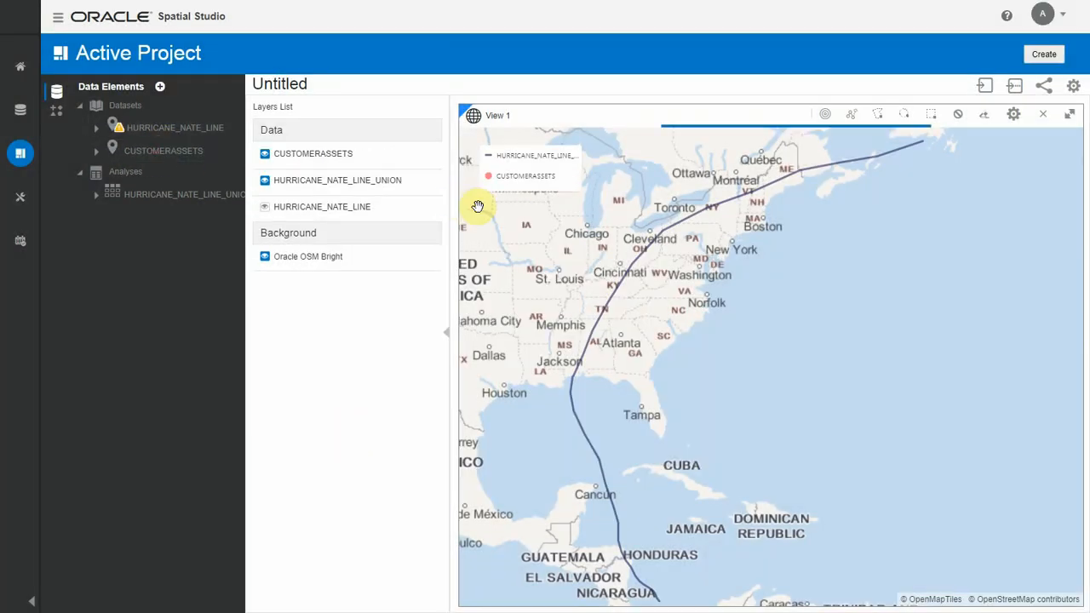
drag(544, 235, 701, 285)
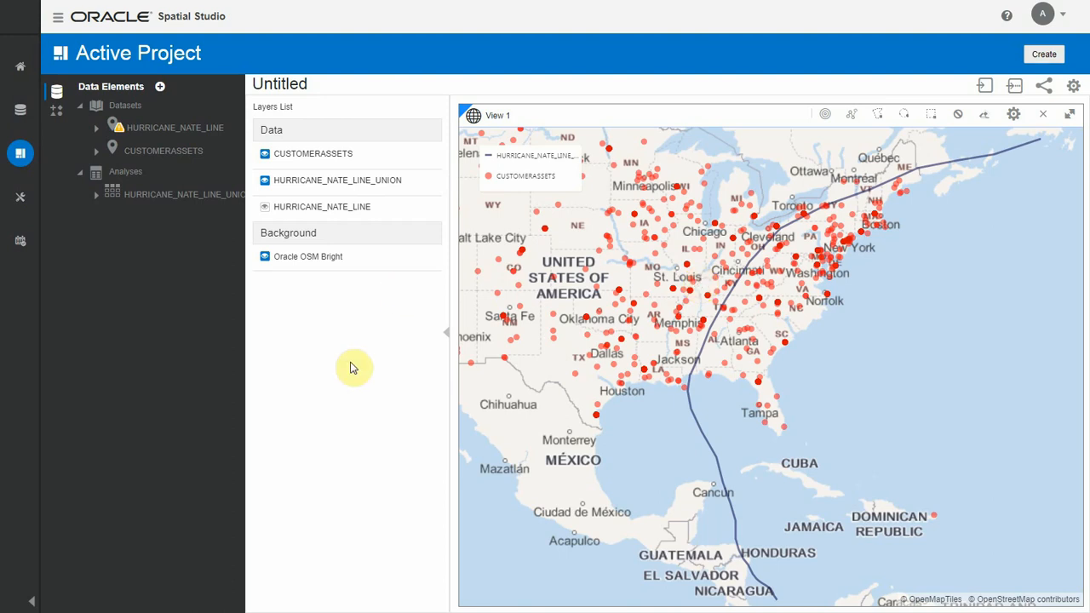
Step: Start a buffer analysis on the HURRICANE_NATE_LINE_UNION layer, naming the output dataset HURRICANE_NATE_LINE_BUFFER_100
click(428, 183)
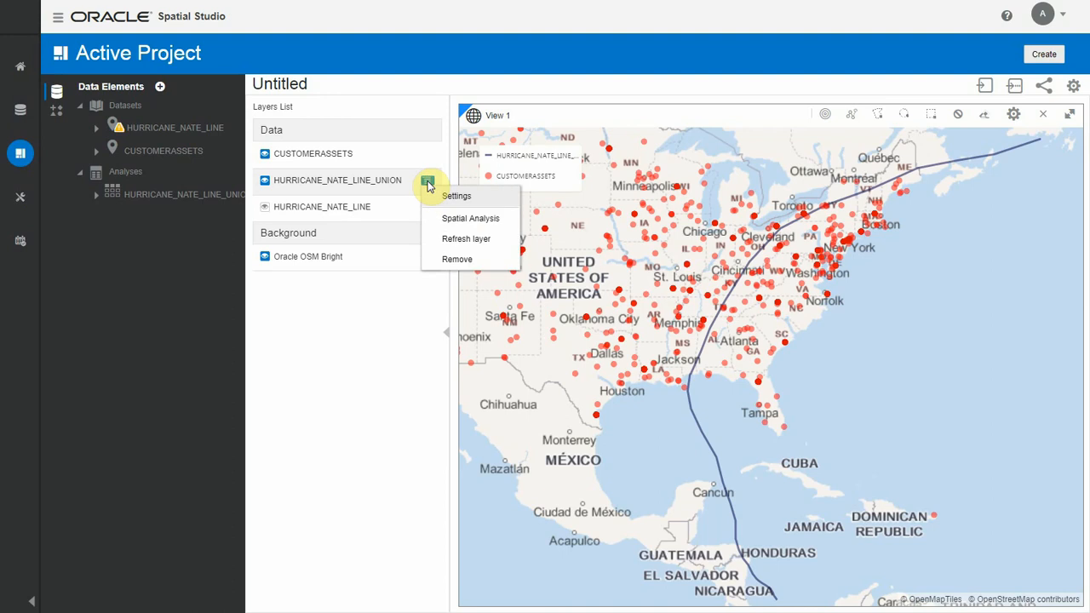
click(449, 218)
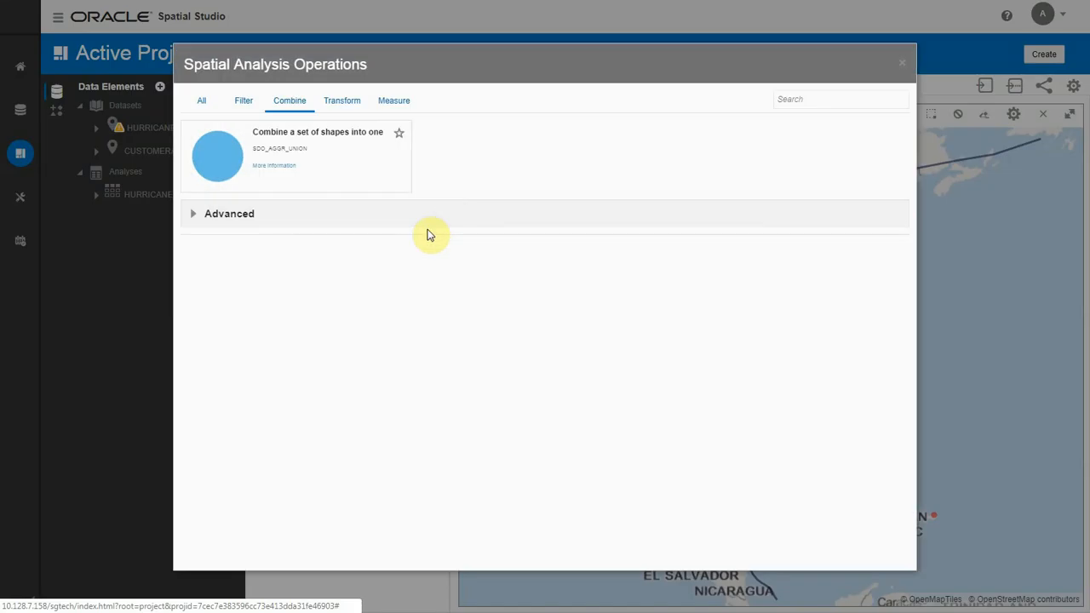
click(343, 101)
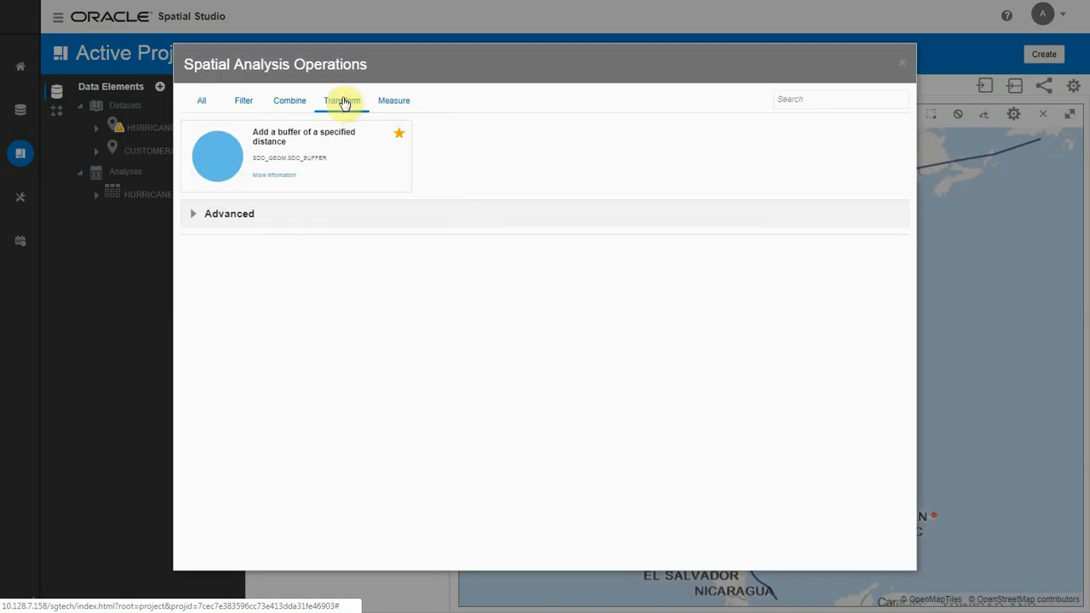
click(343, 157)
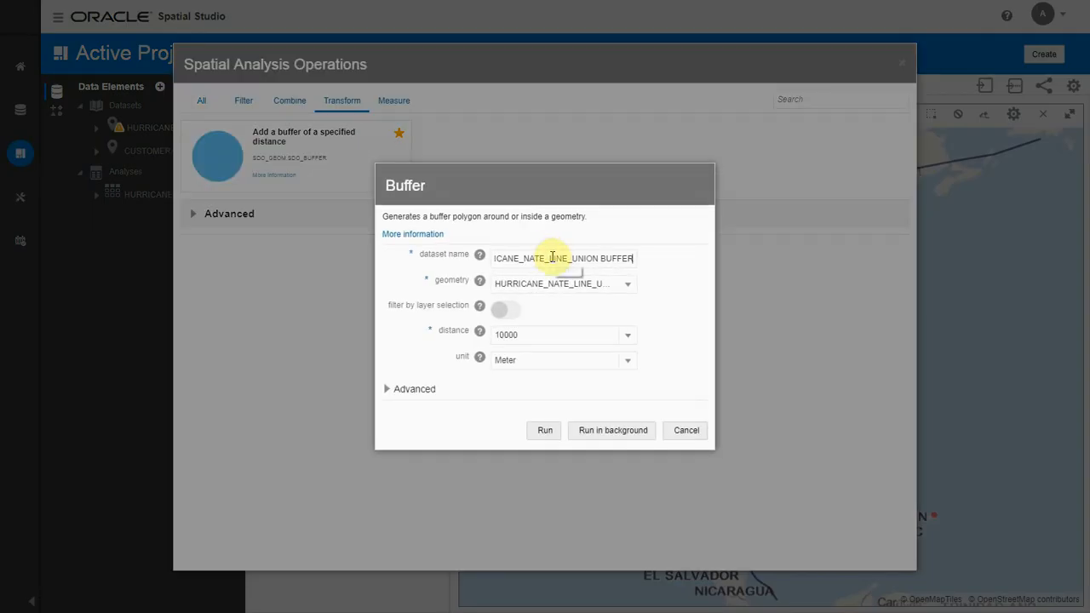
key(BackSpace)
key(BackSpace)
key(BackSpace)
key(BackSpace)
key(BackSpace)
key(BackSpace)
key(BackSpace)
key(BackSpace)
key(BackSpace)
key(BackSpace)
key(BackSpace)
key(BackSpace)
text(BUFFER_100)
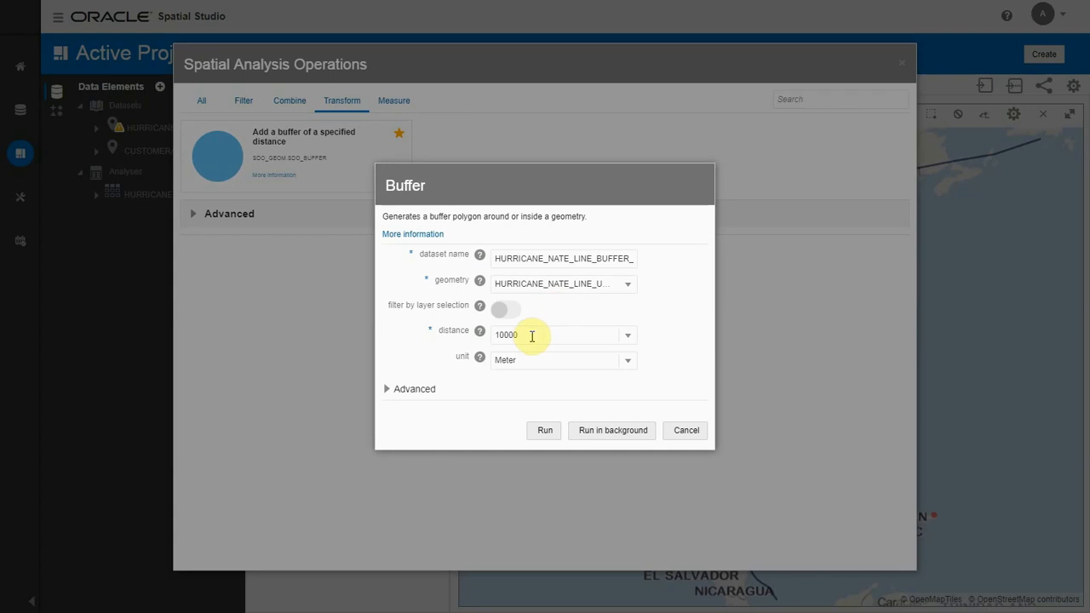
Step: Set the buffer distance to 100000 meters and run the analysis
click(530, 335)
text(0)
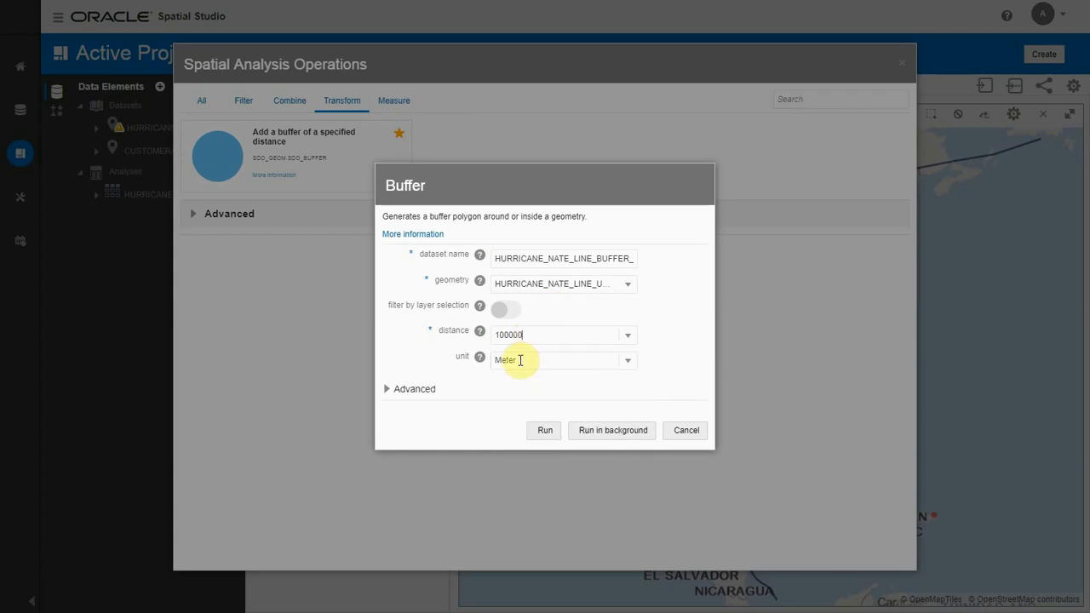
click(520, 361)
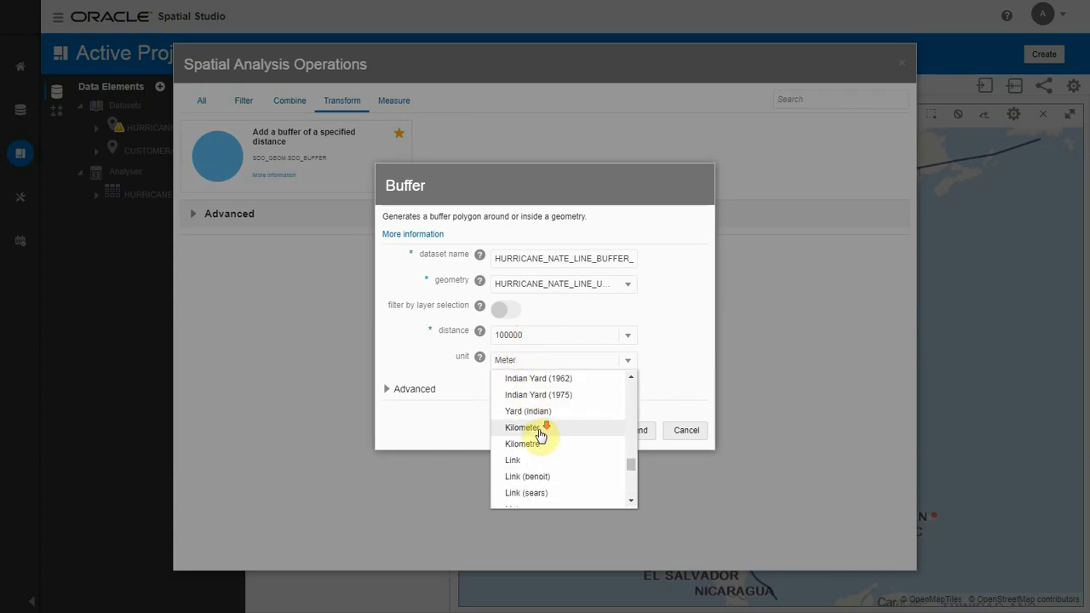
scroll(542, 426, down, 2)
click(525, 385)
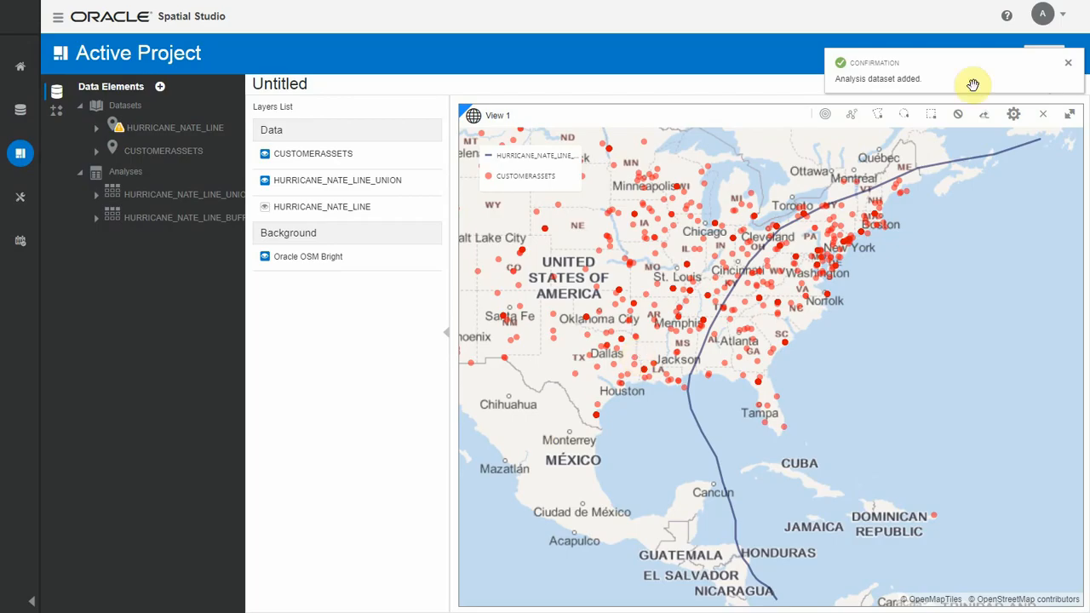
click(1067, 63)
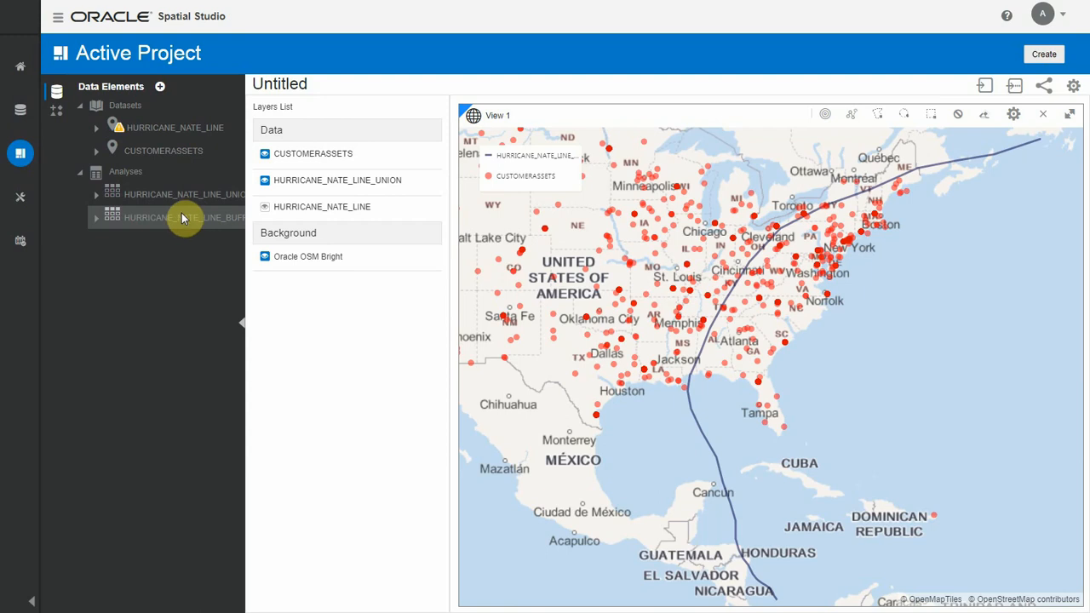
Step: Place the HURRICANE_NATE_LINE_BUFFER_100 analysis on the map as a layer
drag(179, 220, 614, 275)
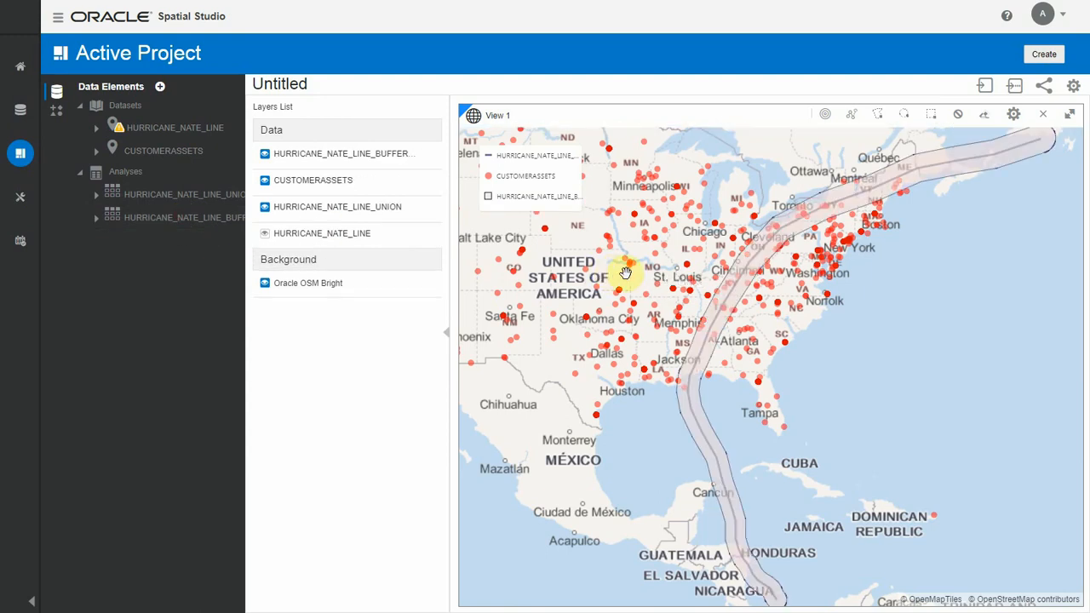
drag(684, 309, 659, 309)
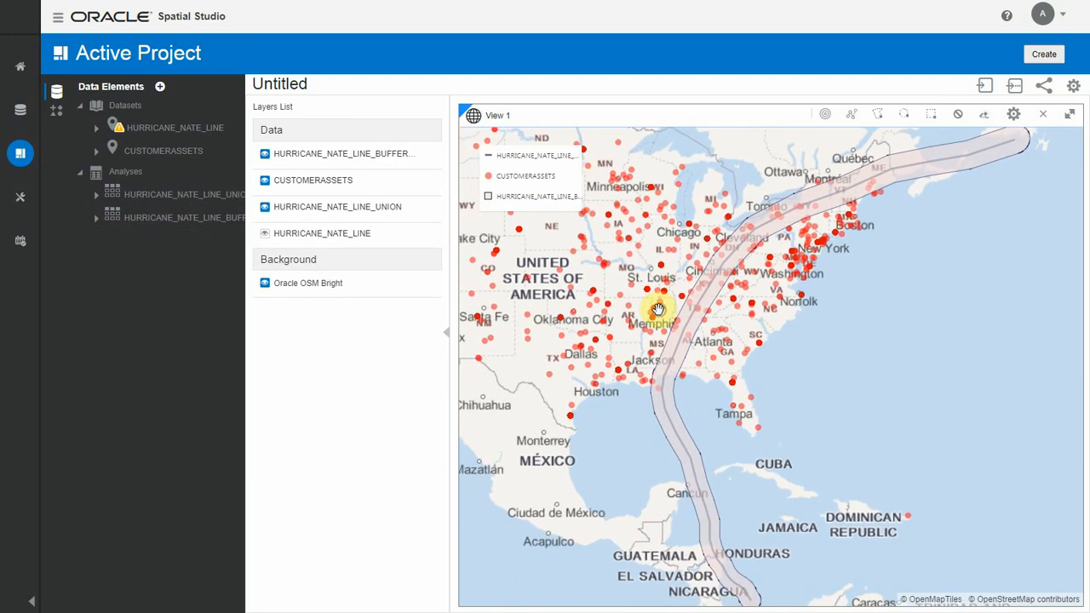
drag(747, 311, 791, 323)
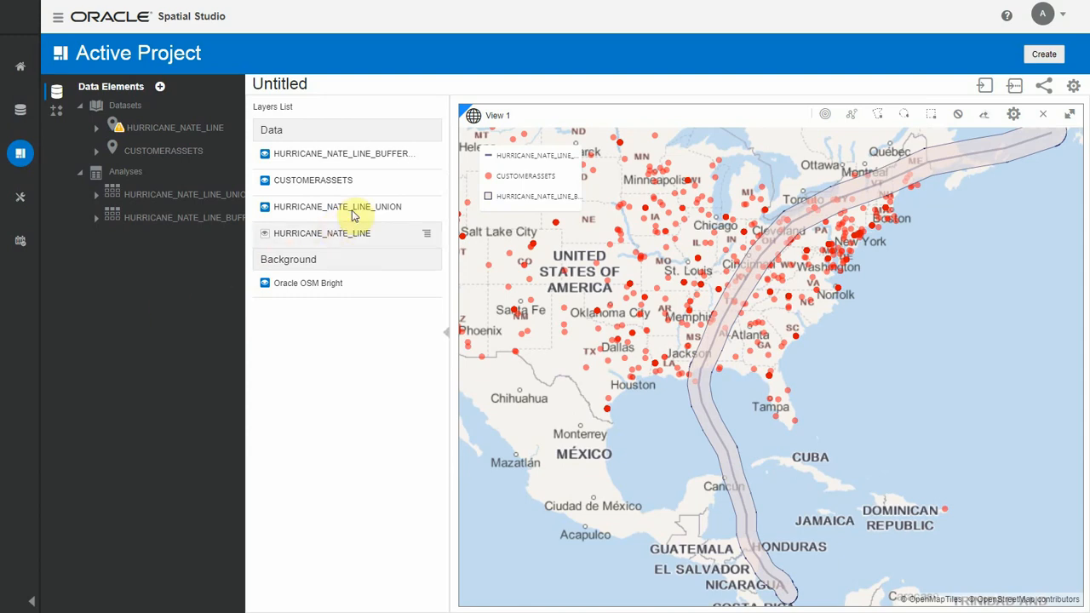
Step: Start an analysis returning CUSTOMERASSETS shapes that are inside another, naming the output dataset CUSTOMERASSETS AT RISK
click(428, 184)
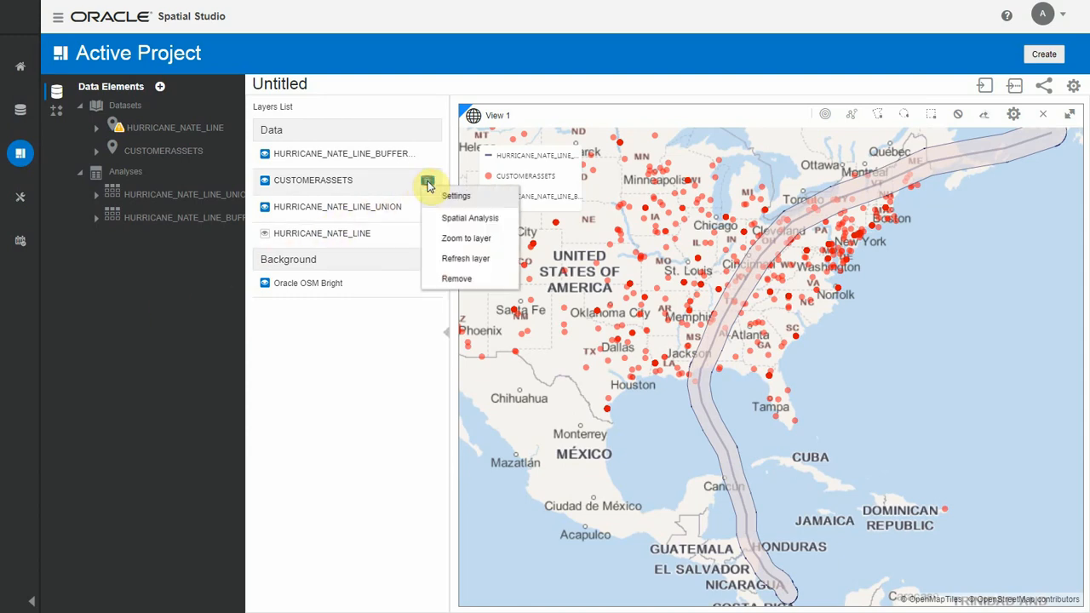
click(453, 219)
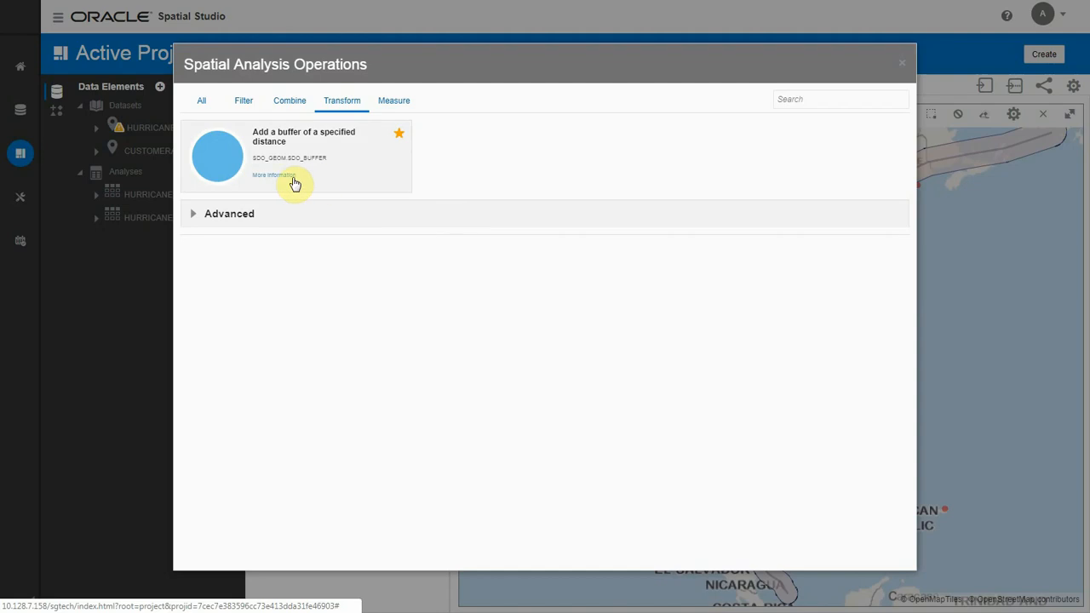
click(204, 102)
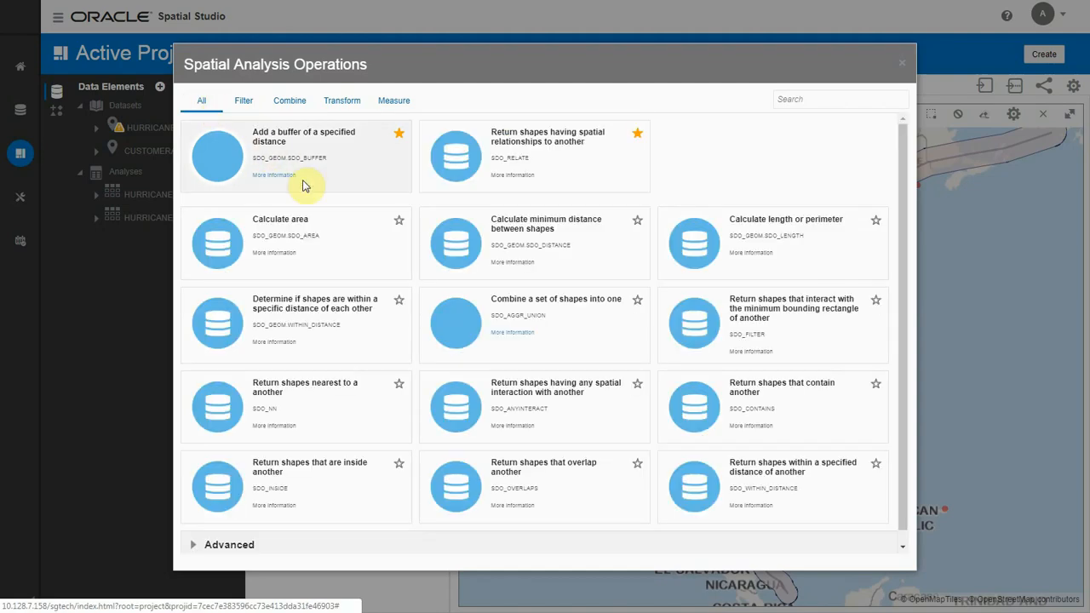
scroll(573, 392, down, 1)
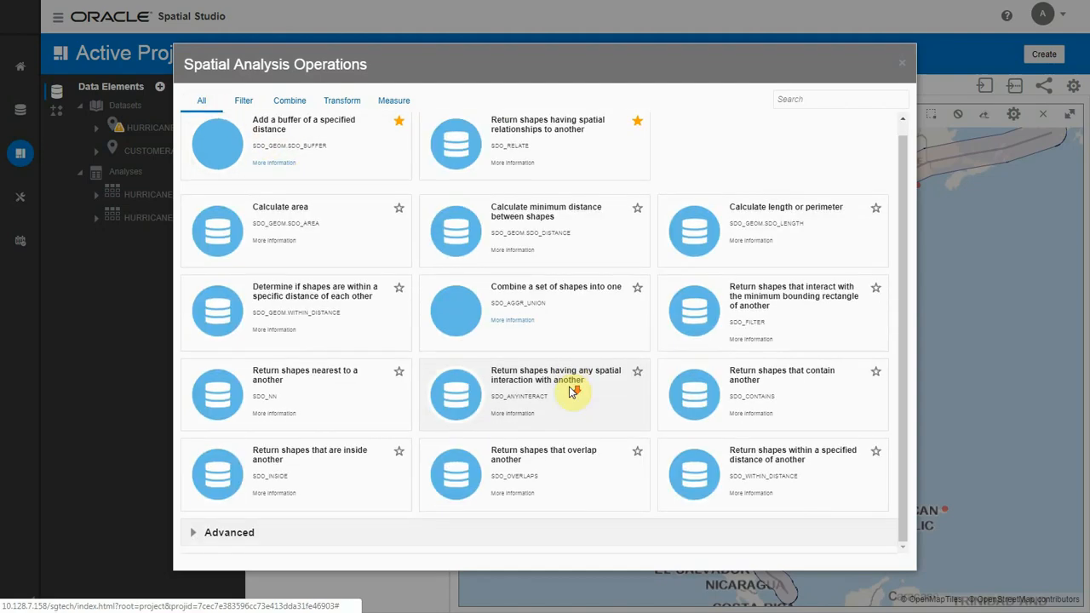
click(305, 478)
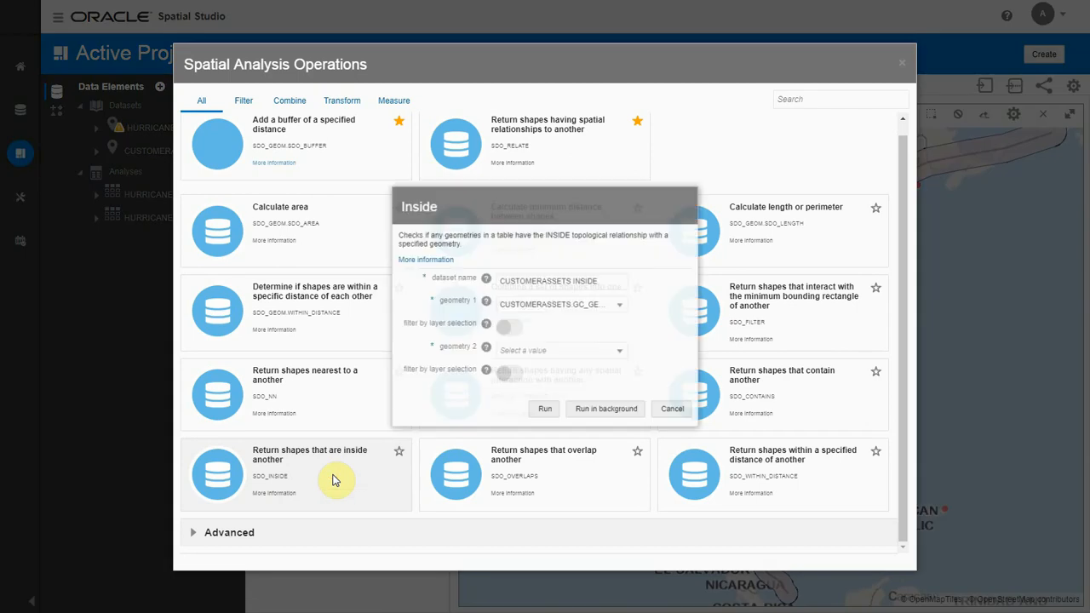
click(603, 279)
key(BackSpace)
key(BackSpace)
key(BackSpace)
key(BackSpace)
key(BackSpace)
key(BackSpace)
text(AT RISK)
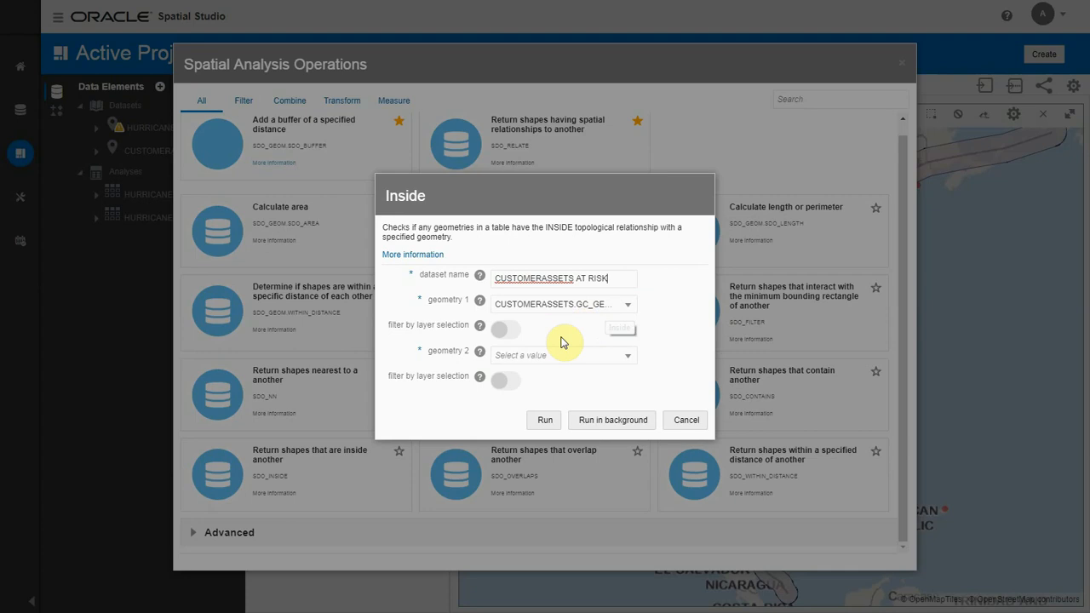
Step: Use HURRICANE_NATE_LINE_BUFFER_100.GEOMETRY as the second geometry and run the Inside analysis
click(534, 355)
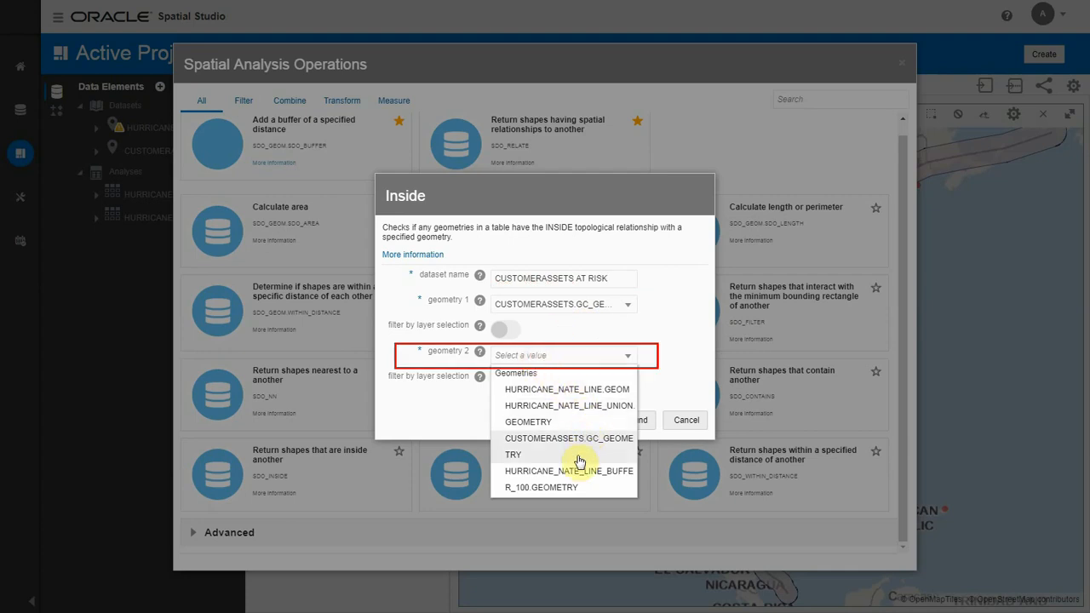
click(567, 479)
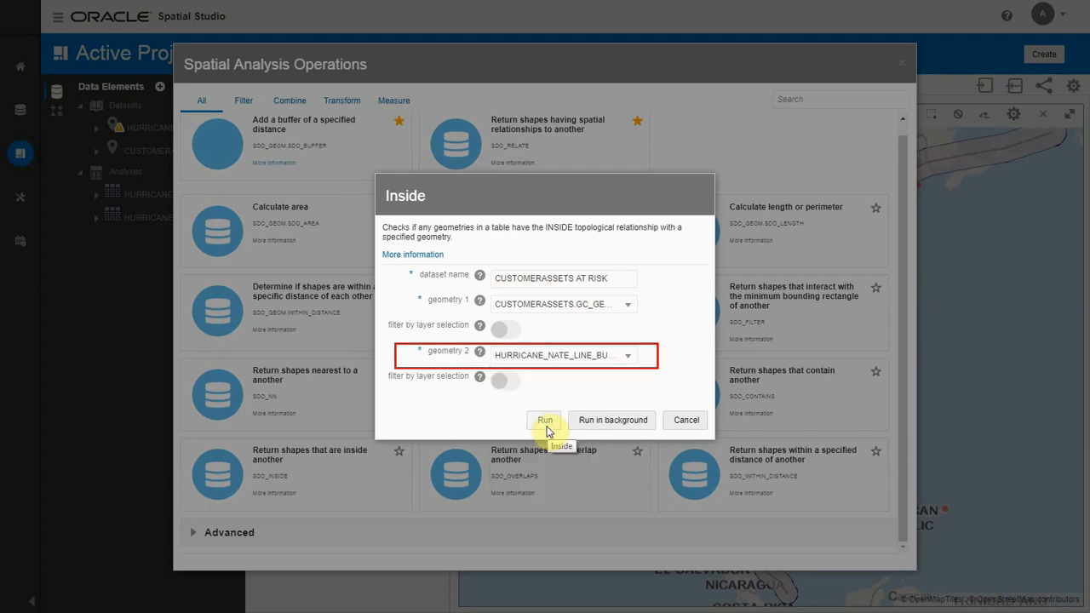
click(546, 428)
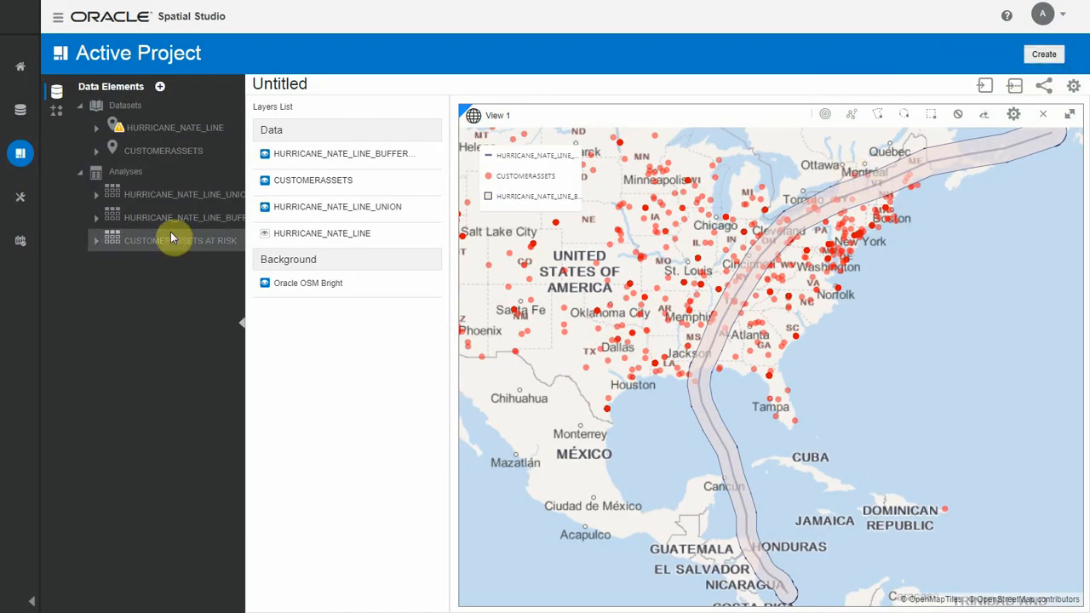
Step: Place the CUSTOMERASSETS AT RISK analysis on the map as a layer and hide the CUSTOMERASSETS layer
drag(170, 238, 521, 275)
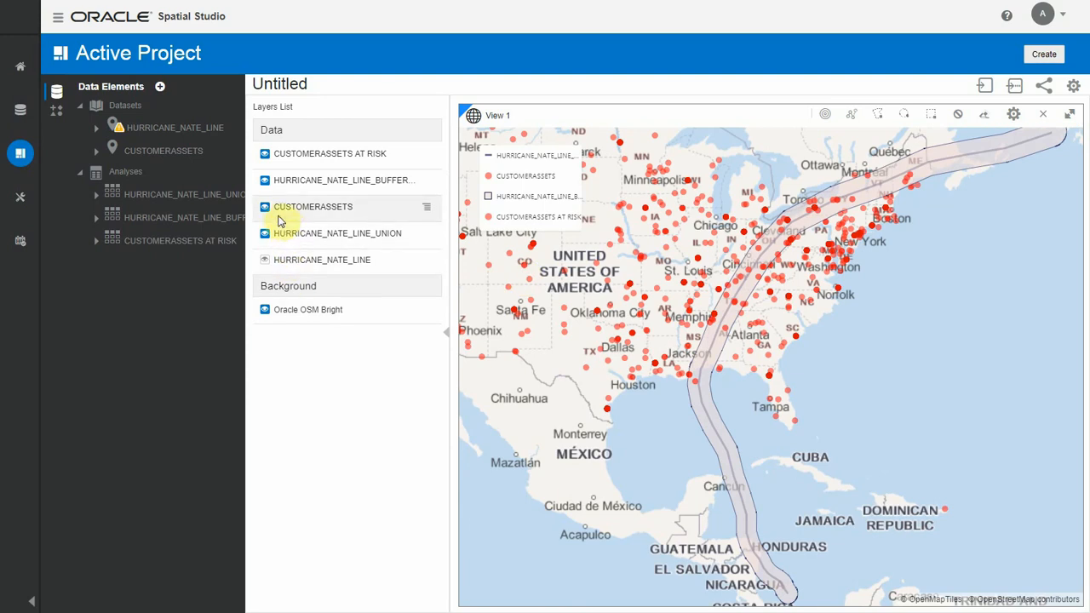
click(265, 207)
Step: Color the CUSTOMERASSETS AT RISK points blue and show the CUSTOMERASSETS layer again
click(426, 156)
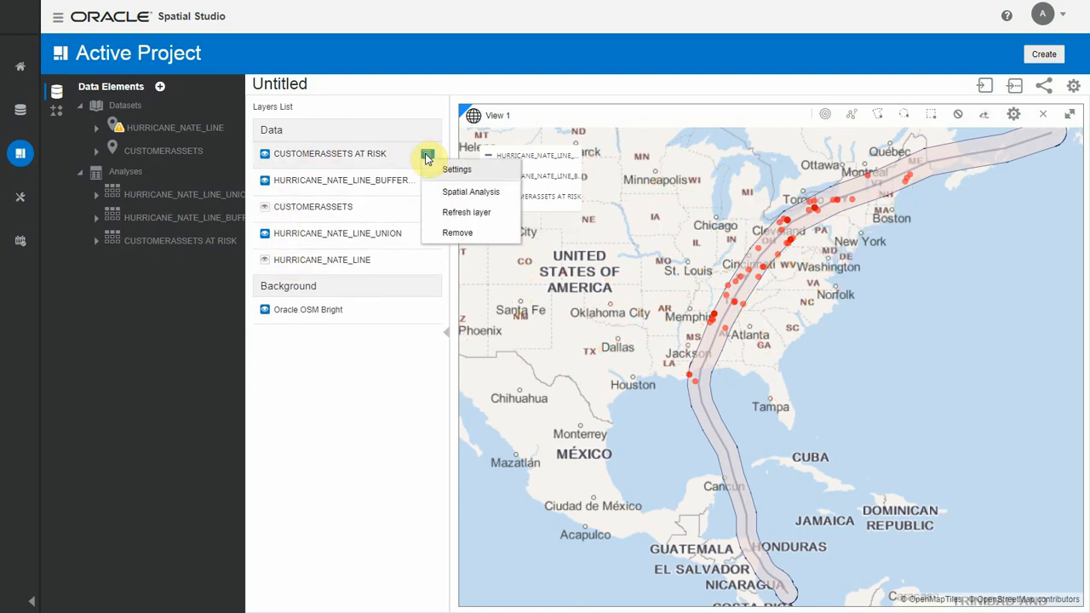
click(457, 171)
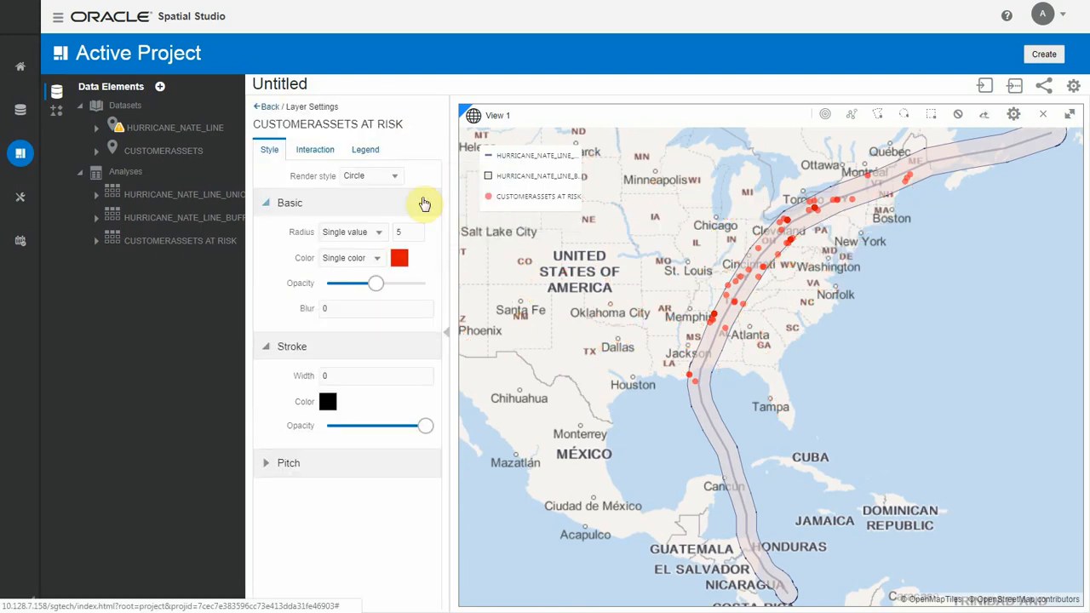
click(396, 259)
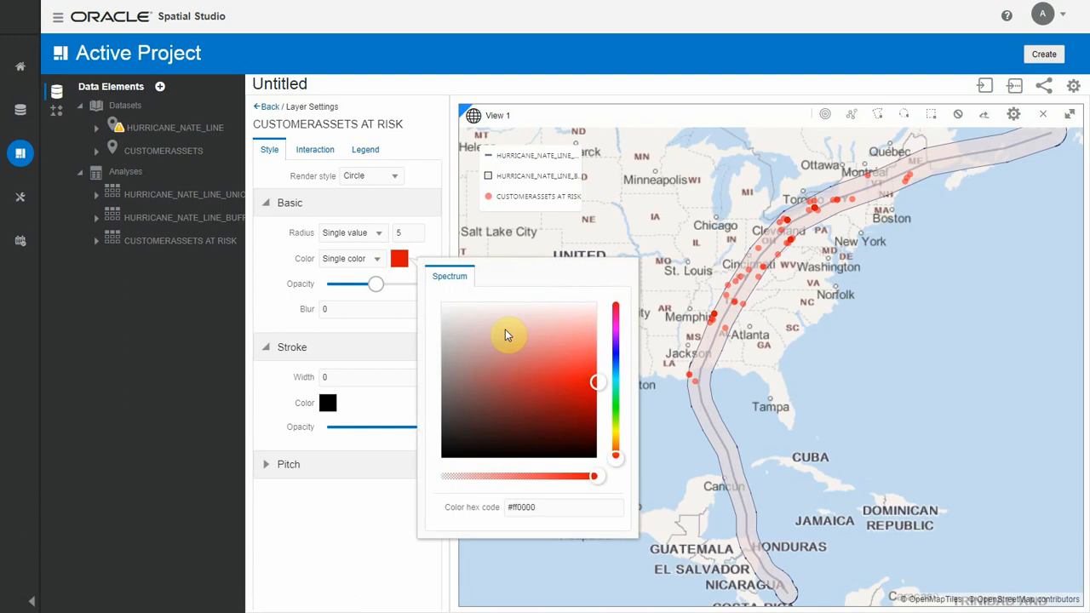
click(616, 358)
click(351, 531)
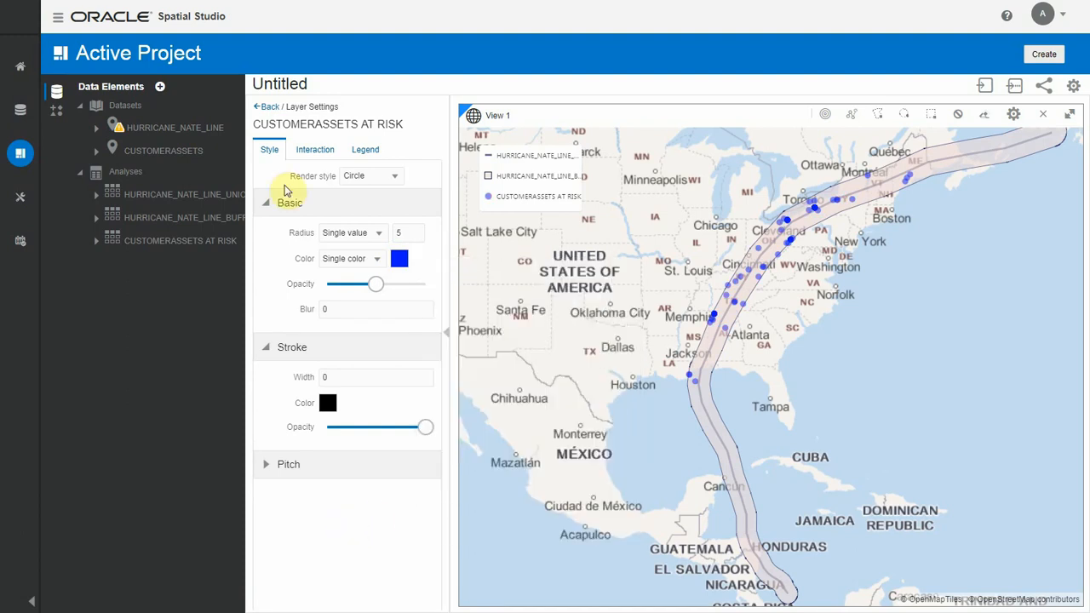
click(269, 108)
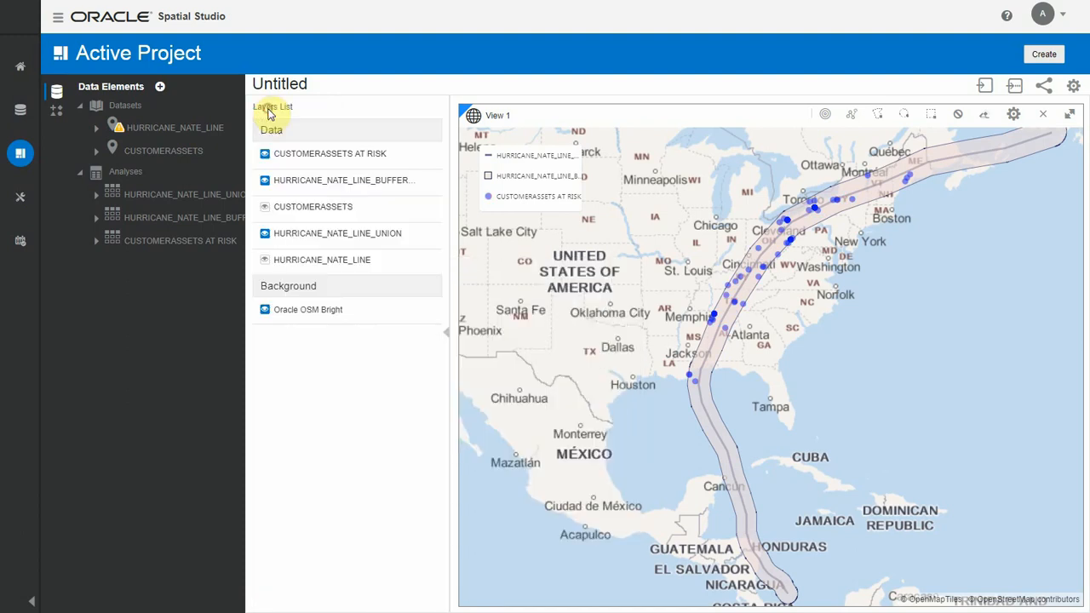
click(265, 208)
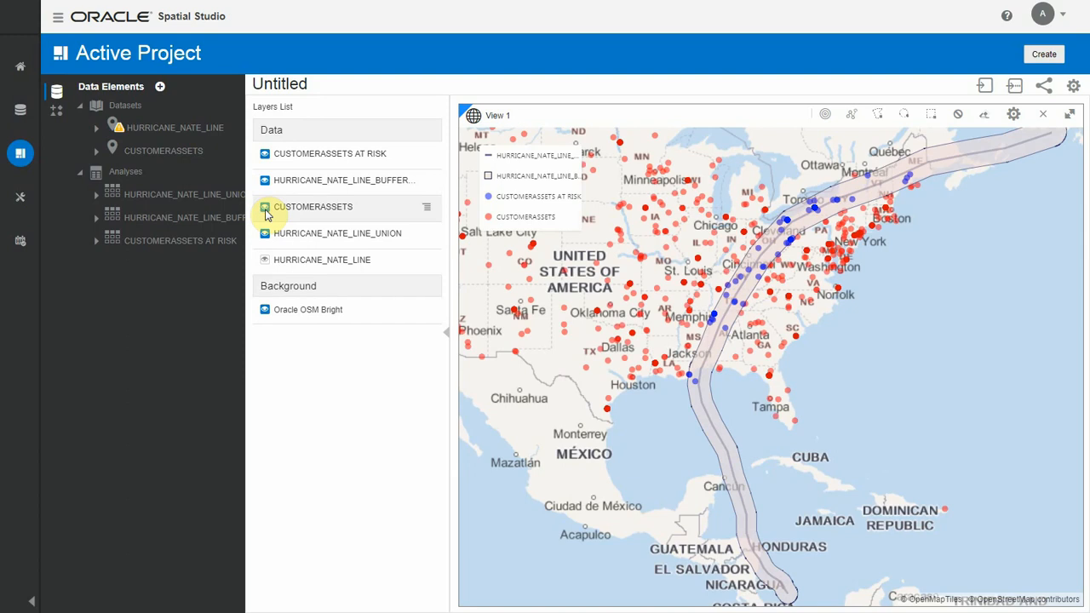
Step: Save the project under the name Customer Assets At Risk
click(985, 86)
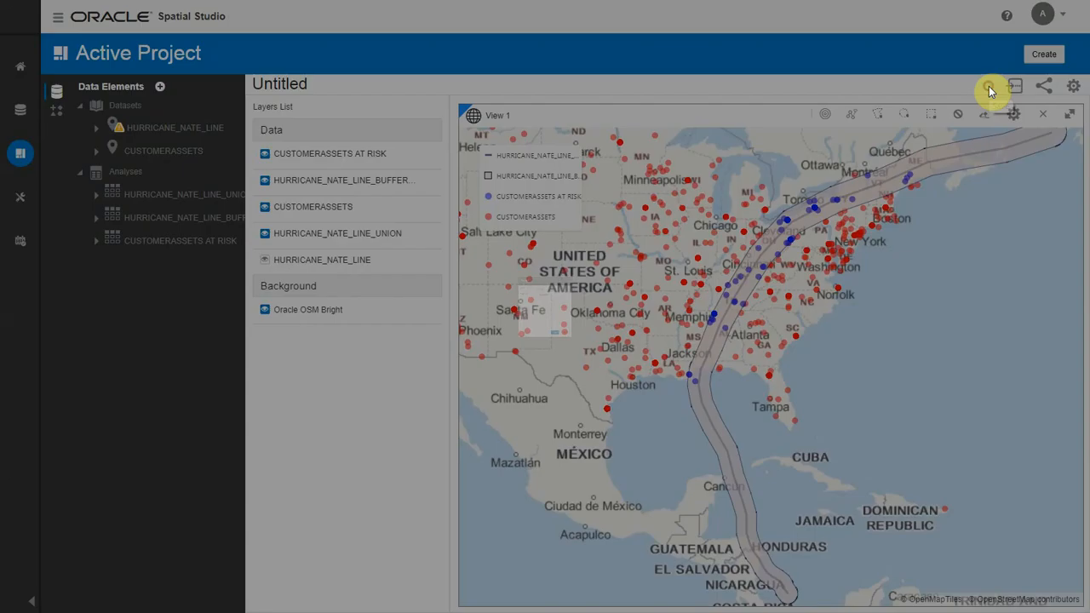
key(ctrl+a)
text(Customer Assets At Risk)
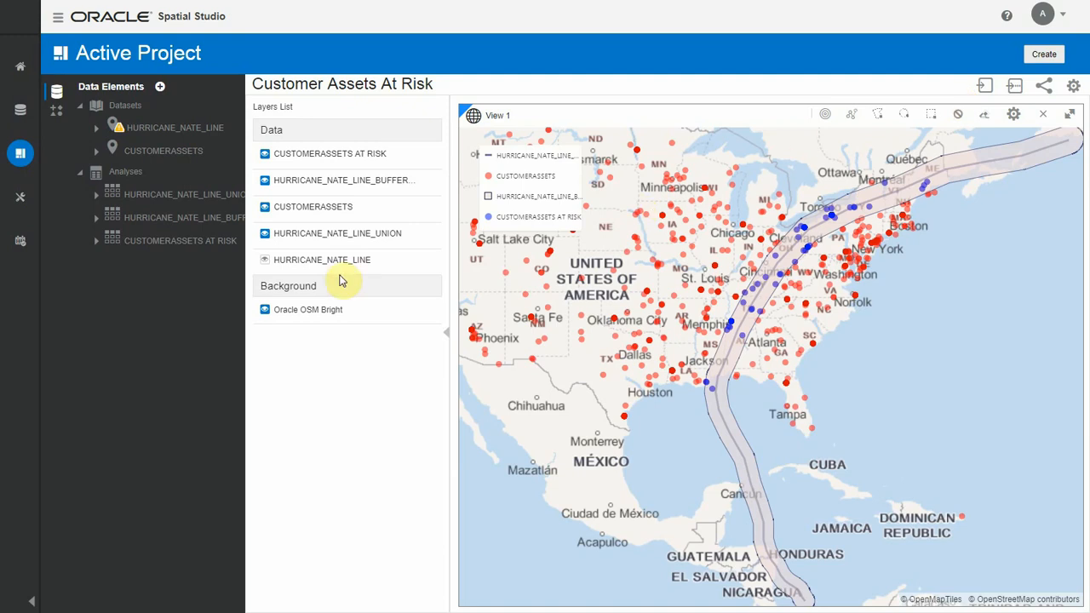
Step: Export the CUSTOMERASSETS AT RISK dataset in CSV format with all columns included
click(22, 112)
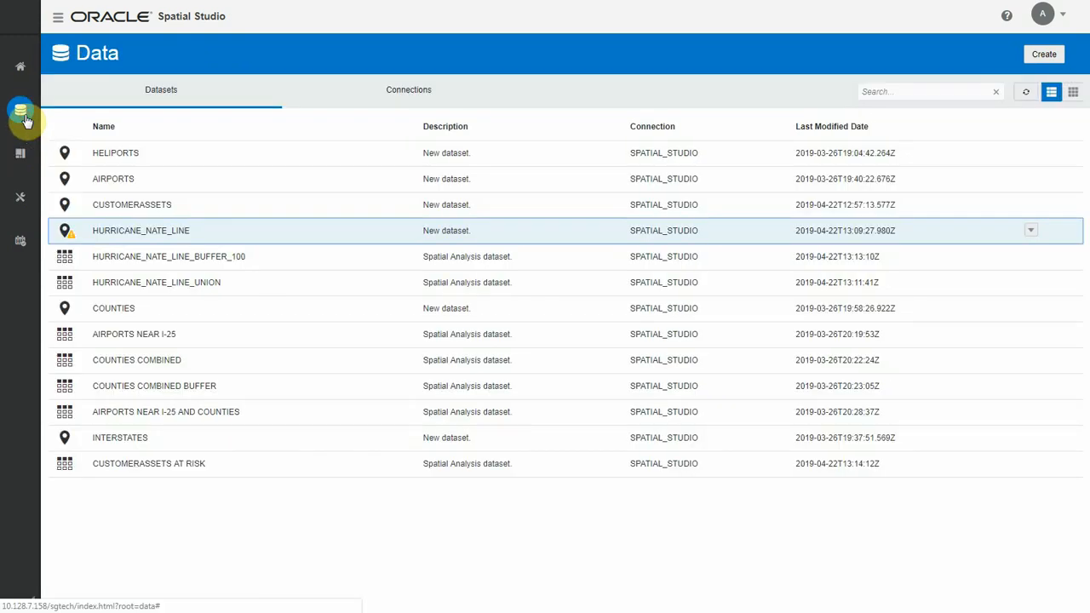
click(1031, 463)
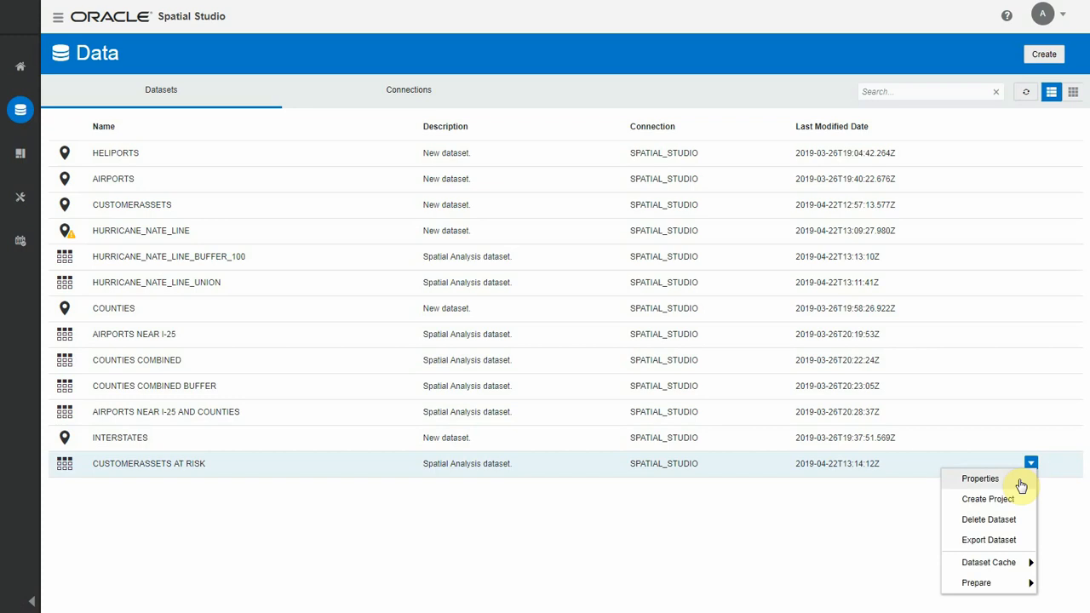
click(989, 540)
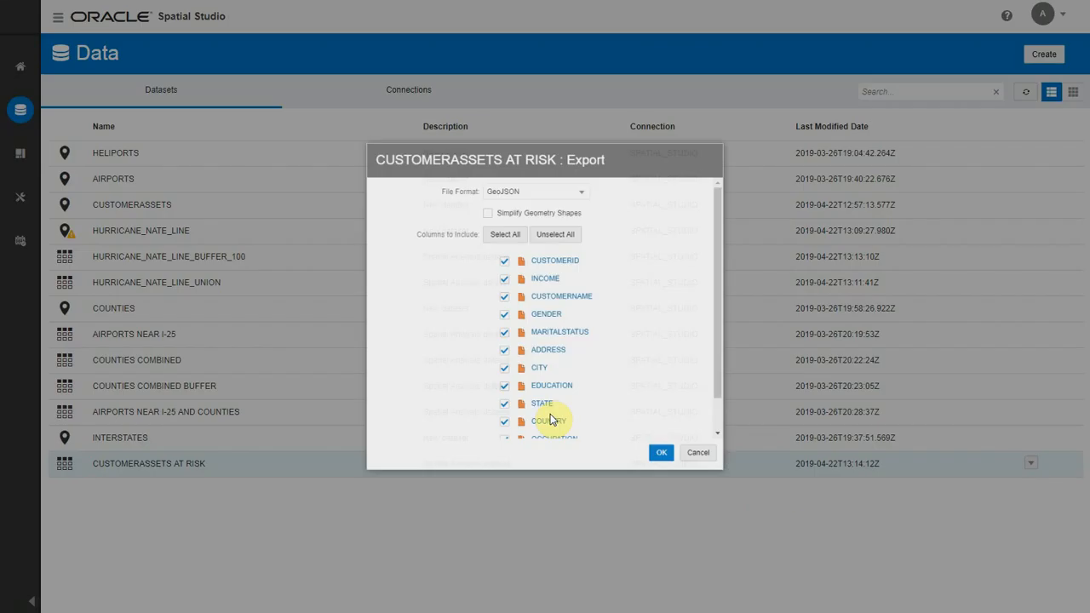
click(555, 175)
click(545, 208)
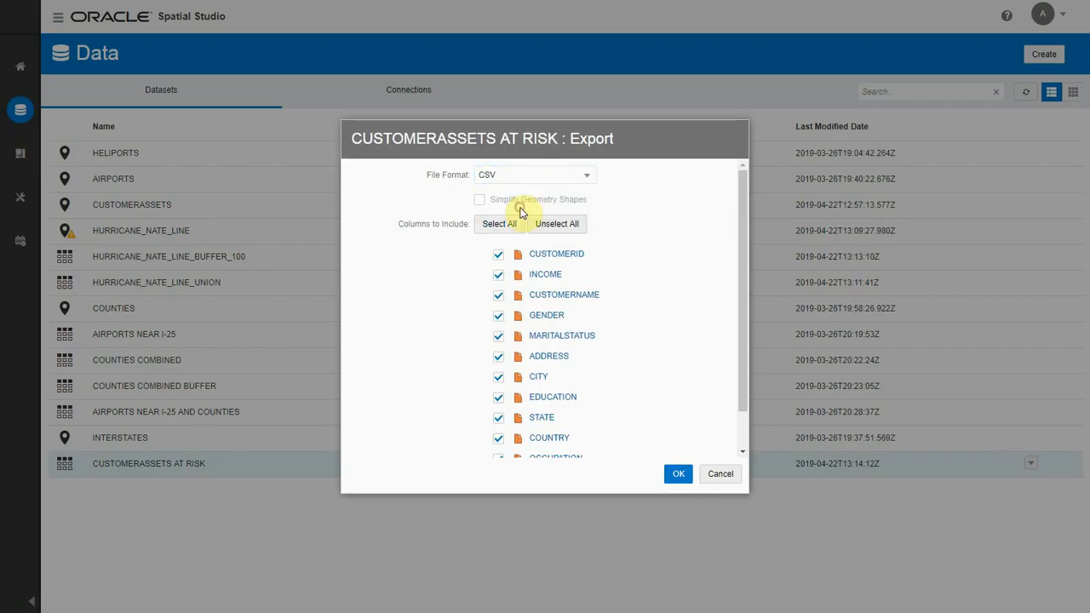
click(678, 474)
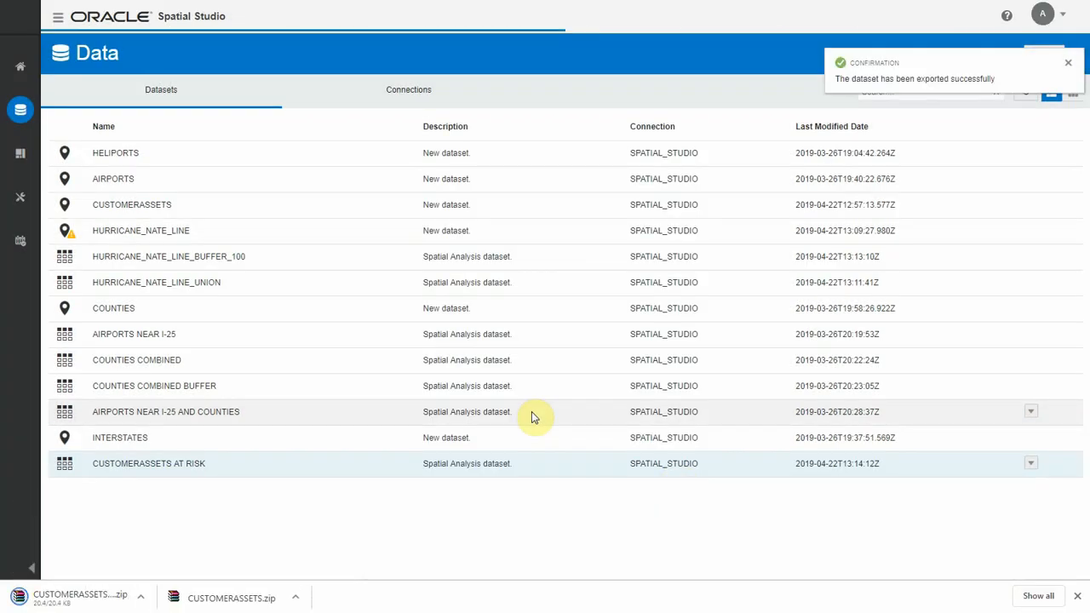
click(1066, 63)
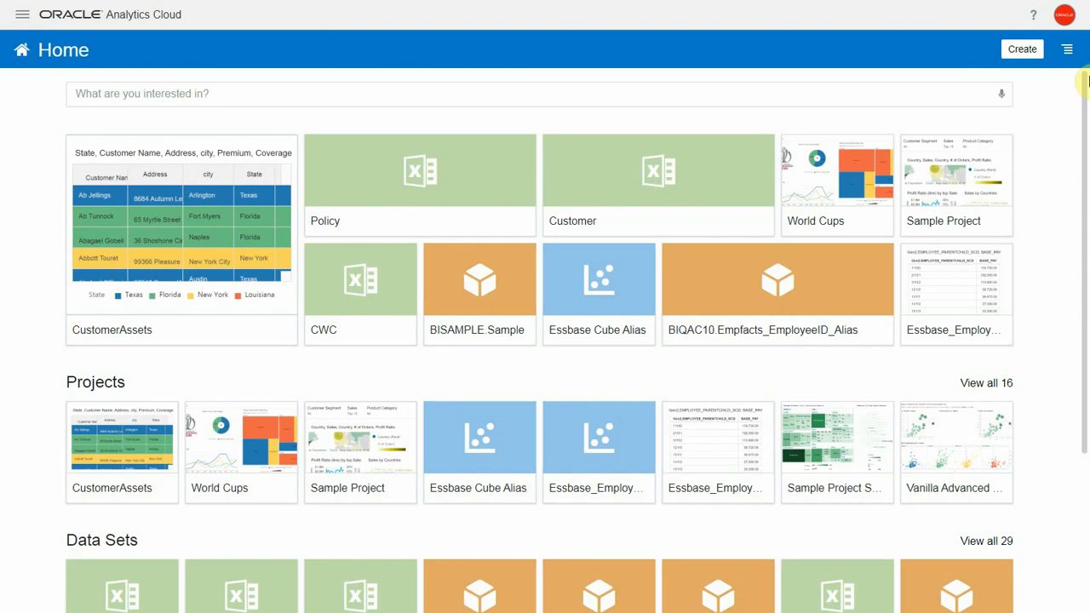
Step: Switch to Oracle Analytics Cloud and start creating a data set from the file CUSTOMERASSETS AT RISK.csv
click(1022, 48)
click(960, 114)
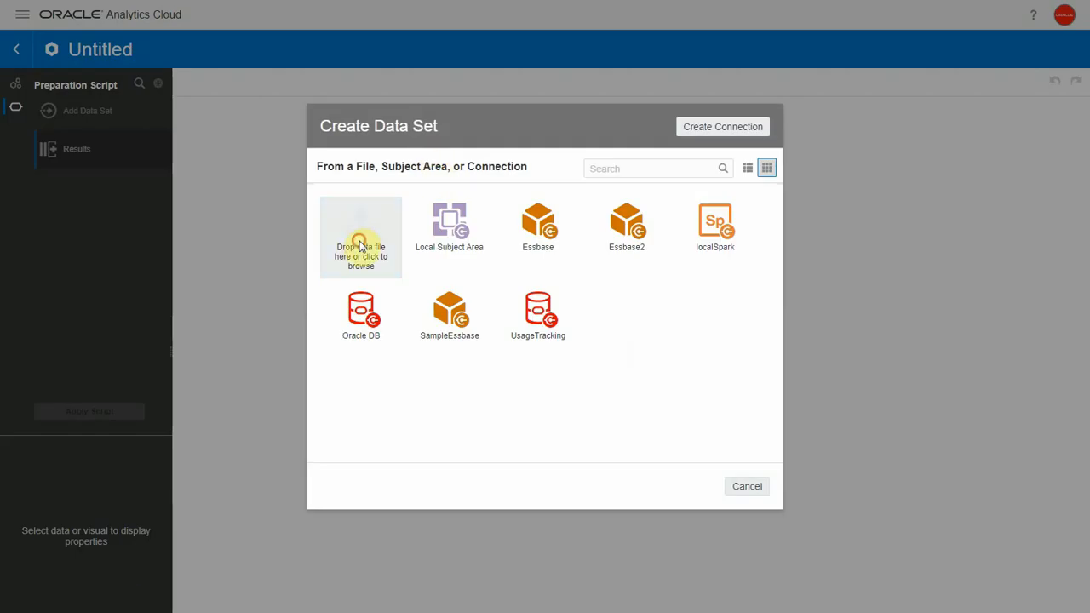
click(360, 246)
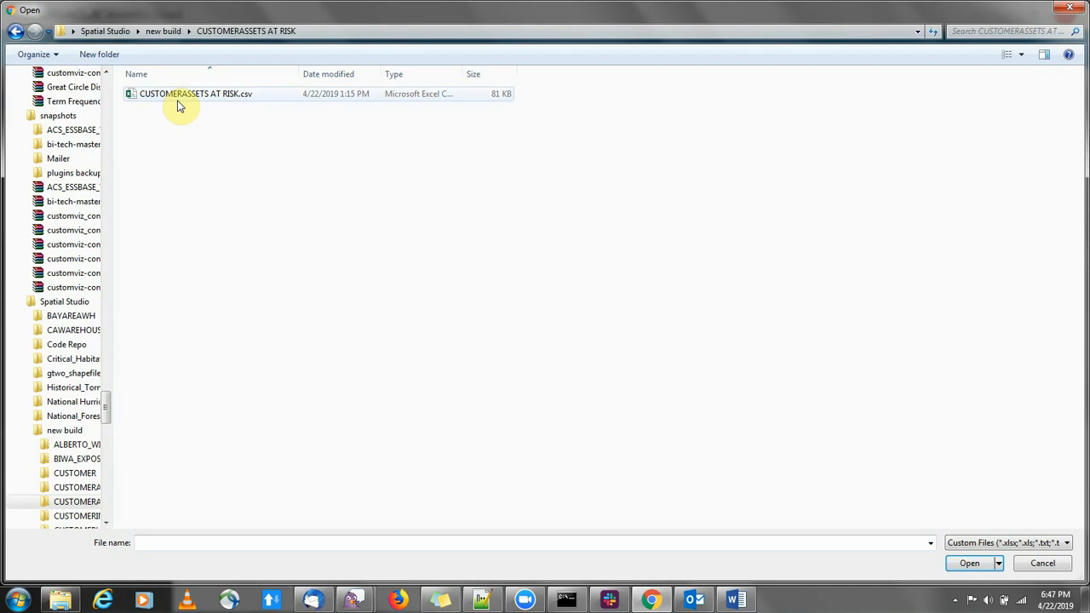
double_click(178, 102)
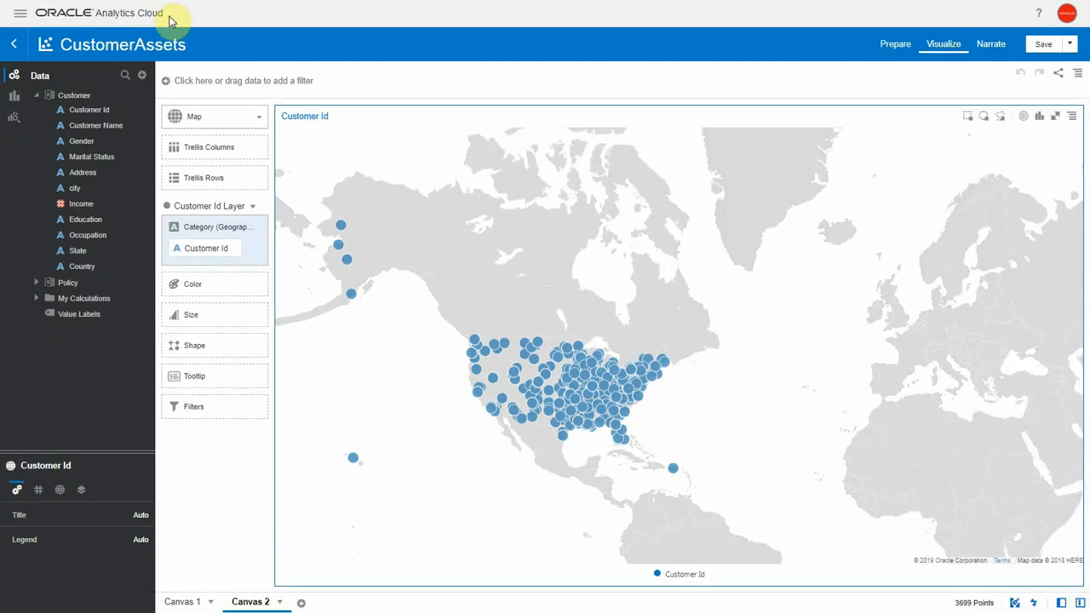
Step: Add the CUSTOMERASSETS AT RISK data set to the CustomerAssets project
click(143, 77)
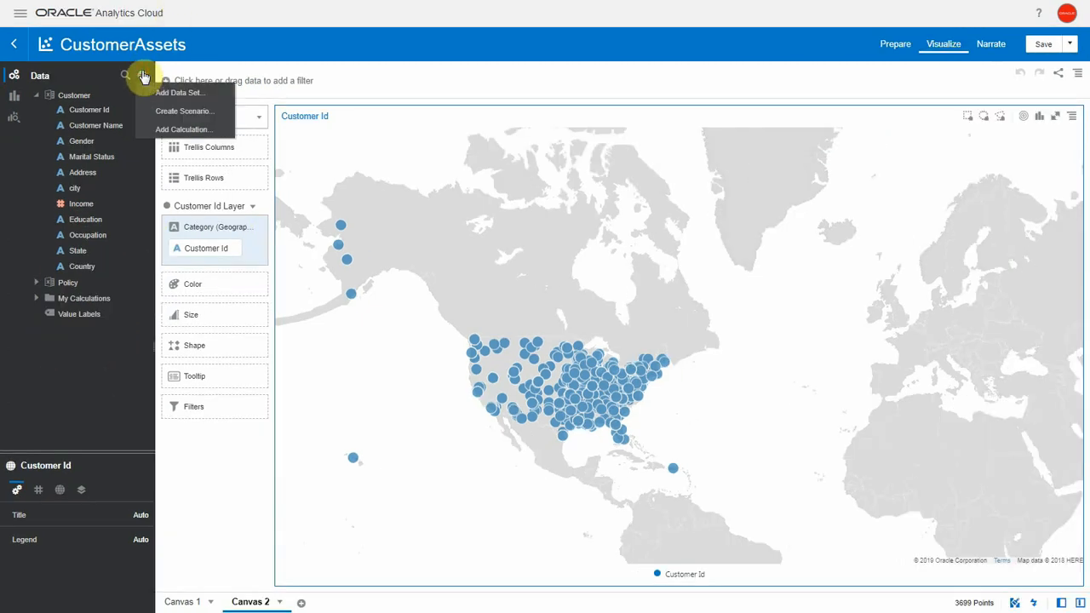
click(162, 93)
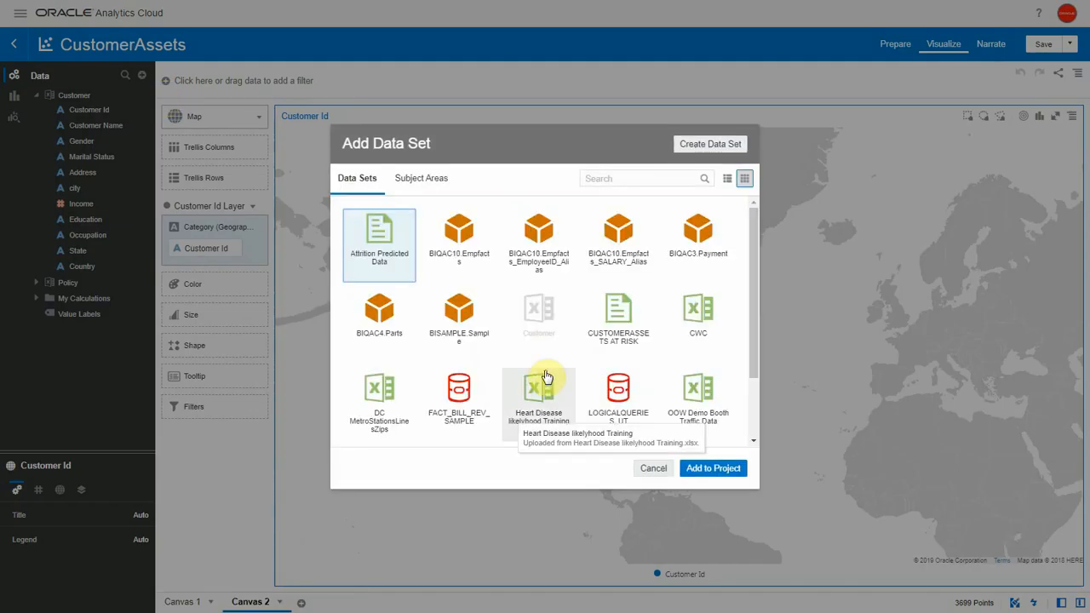
click(618, 317)
click(701, 473)
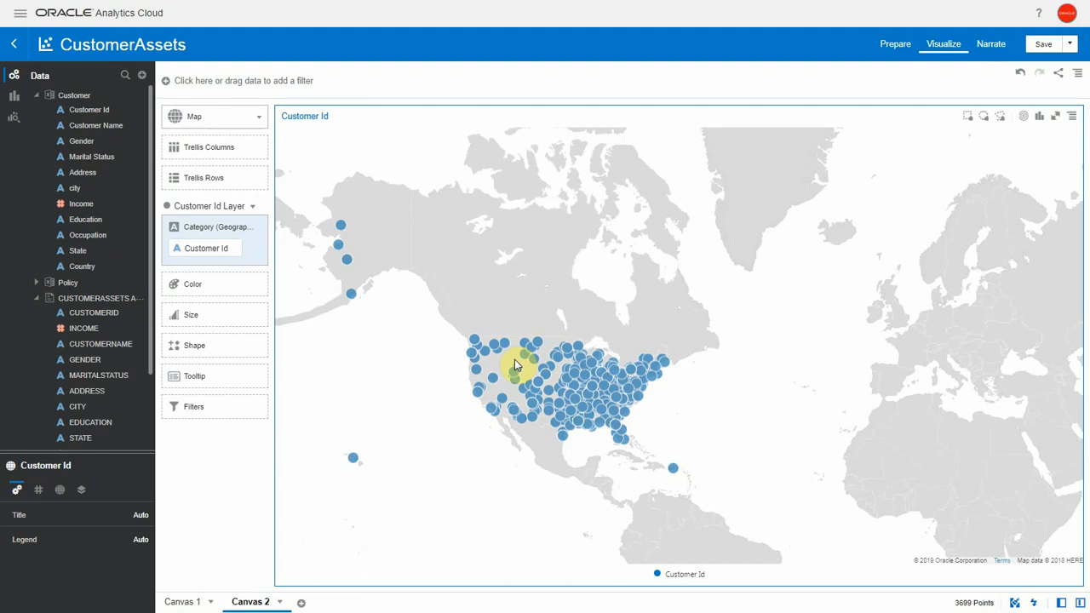
Step: Check how the Customer, Policy and CUSTOMERASSETS AT RISK data sets are joined in the data diagram, and return to the visualization
click(894, 49)
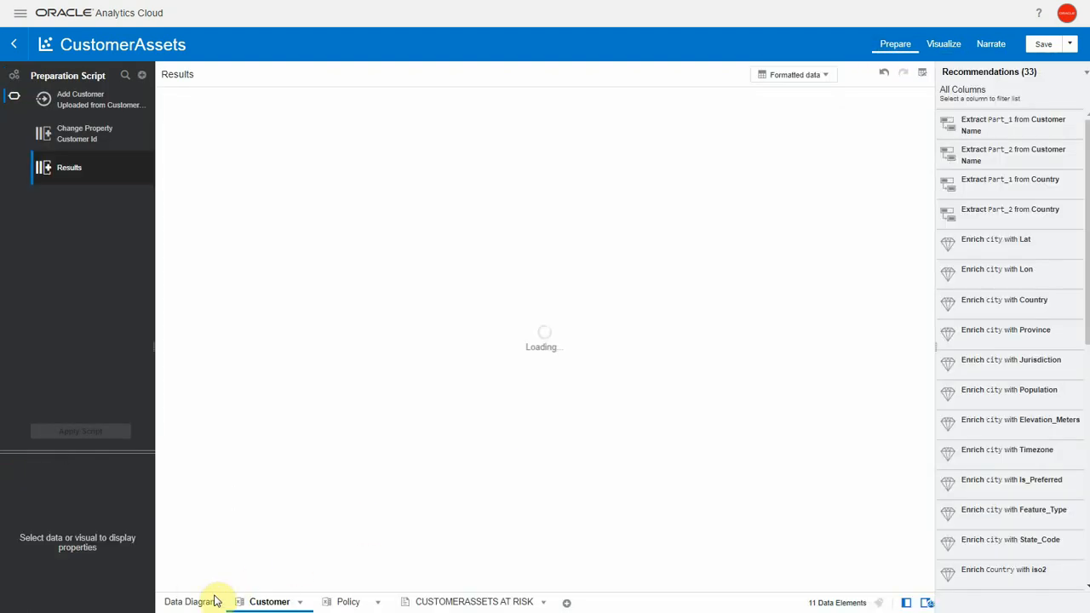
click(186, 602)
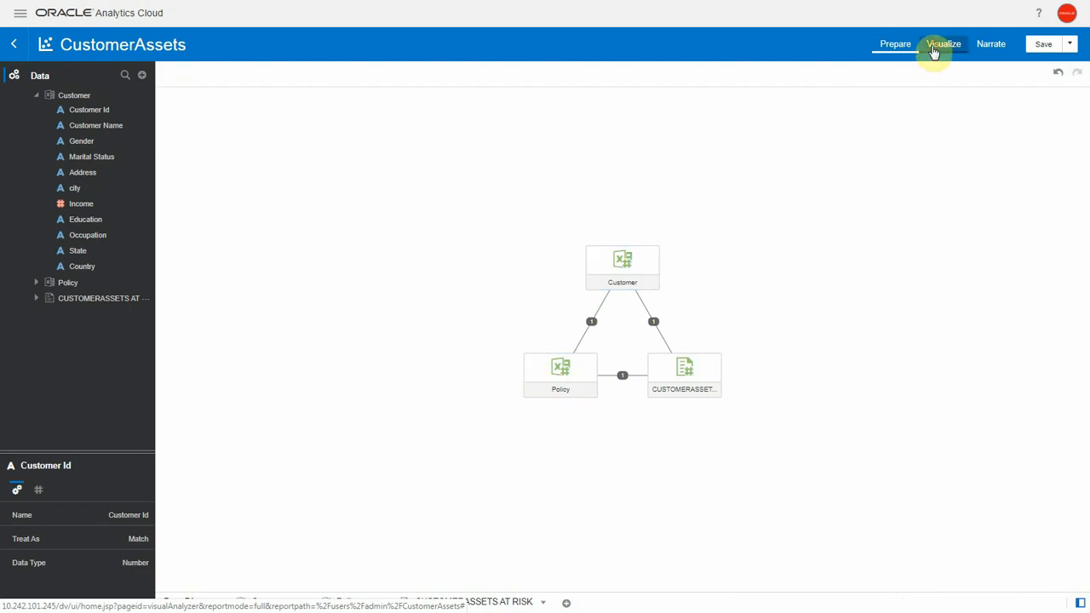
click(934, 50)
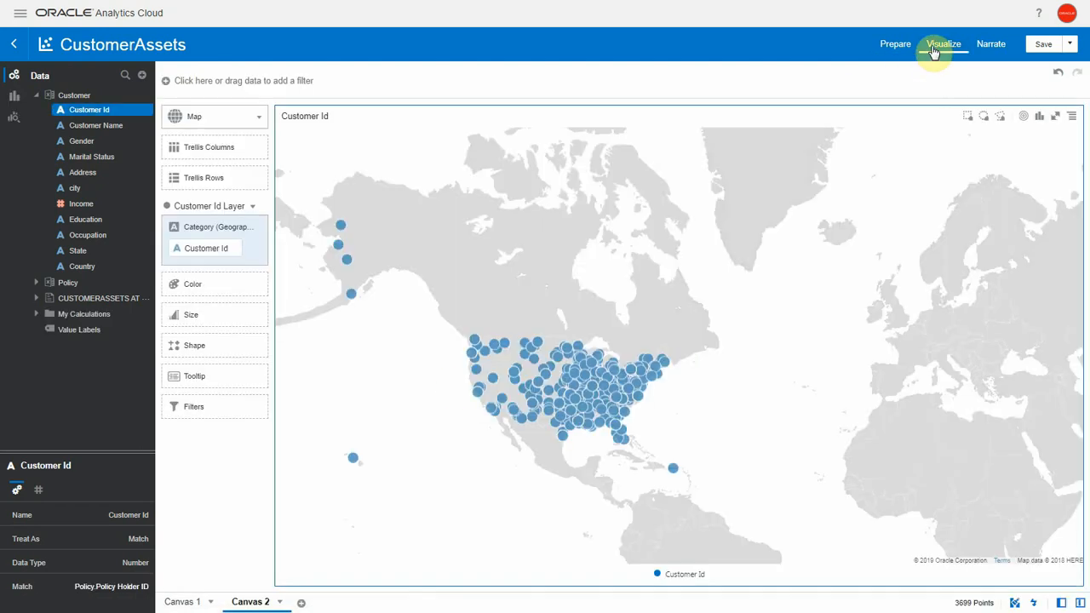
Step: Add a second map layer using GC_GEOMETRY_X and GC_GEOMETRY_Y from CUSTOMERASSETS AT RISK as its geographic category
click(37, 282)
click(37, 407)
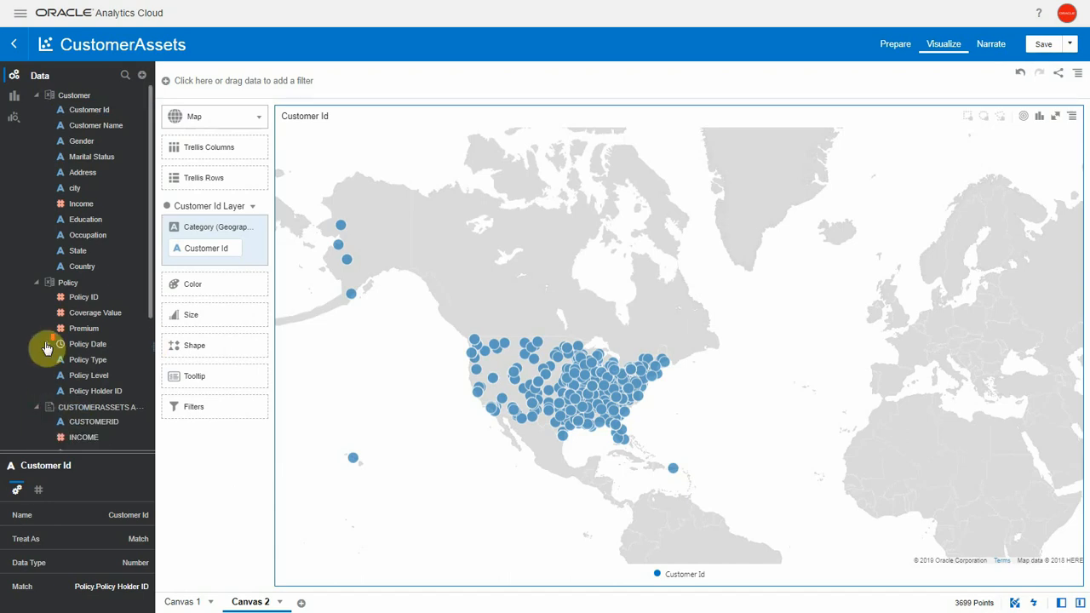
scroll(47, 347, down, 3)
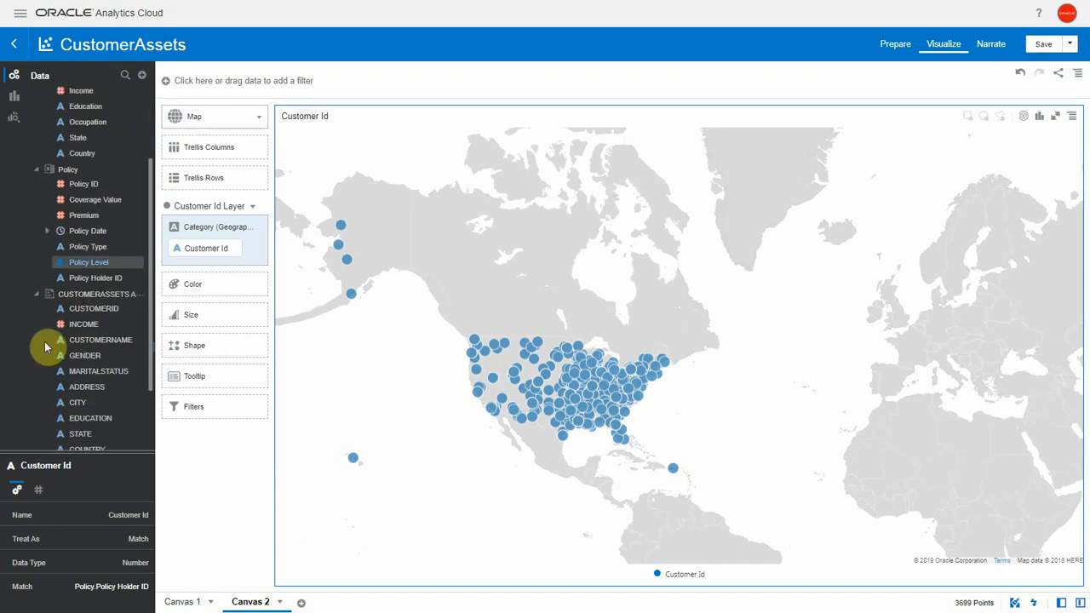
click(252, 206)
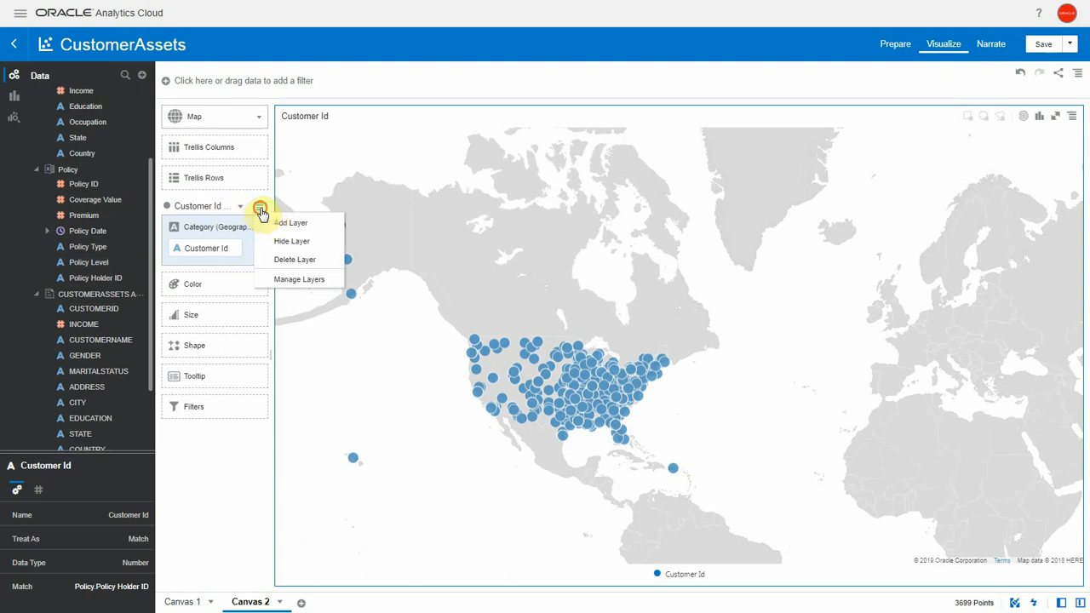
click(275, 224)
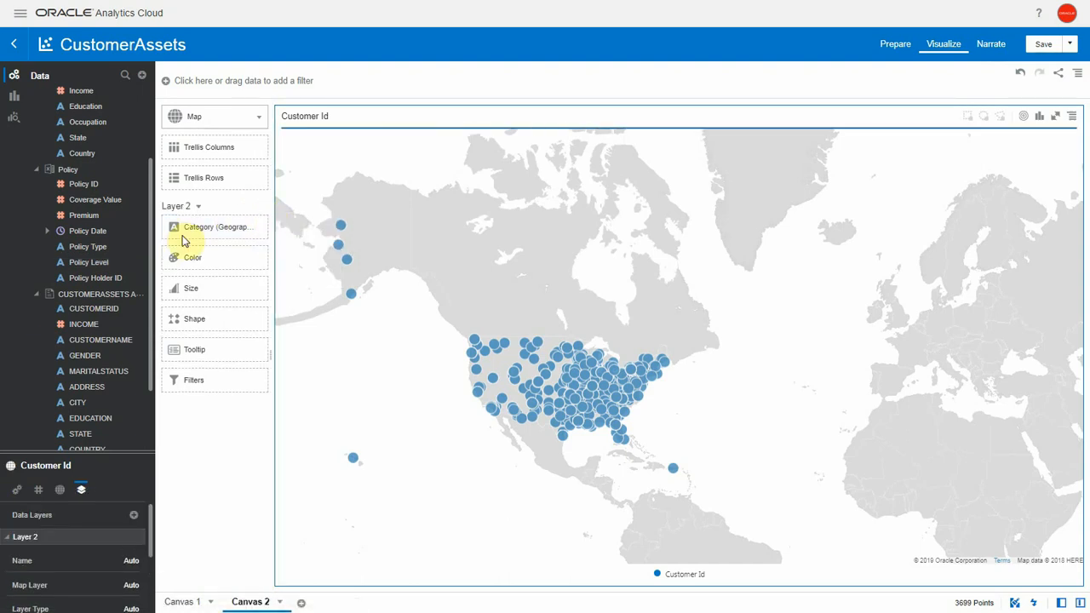
scroll(86, 362, down, 2)
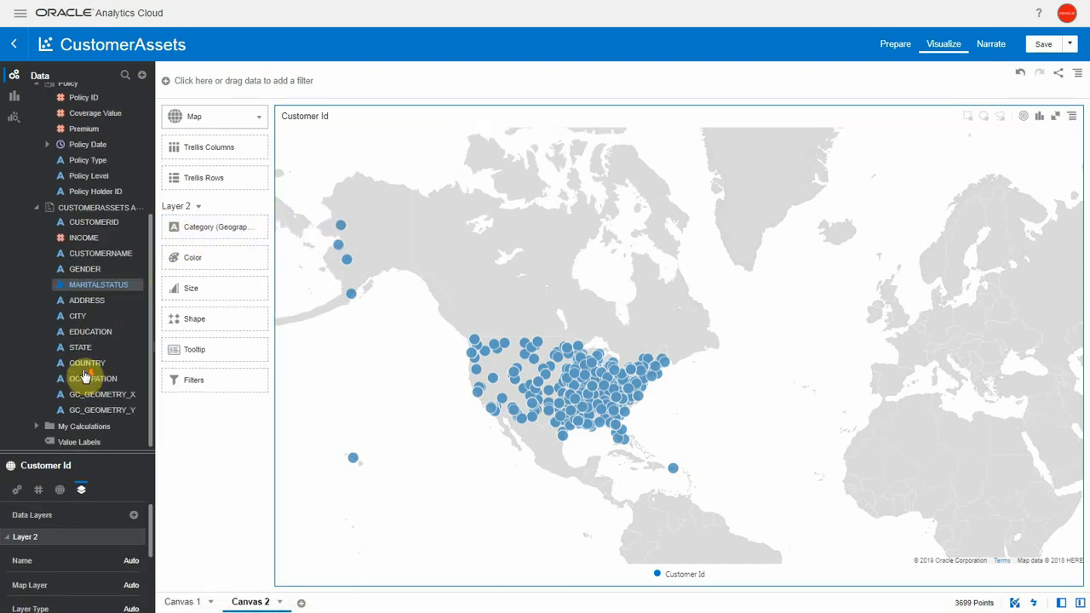
drag(80, 377, 195, 241)
click(93, 410)
drag(94, 409, 192, 269)
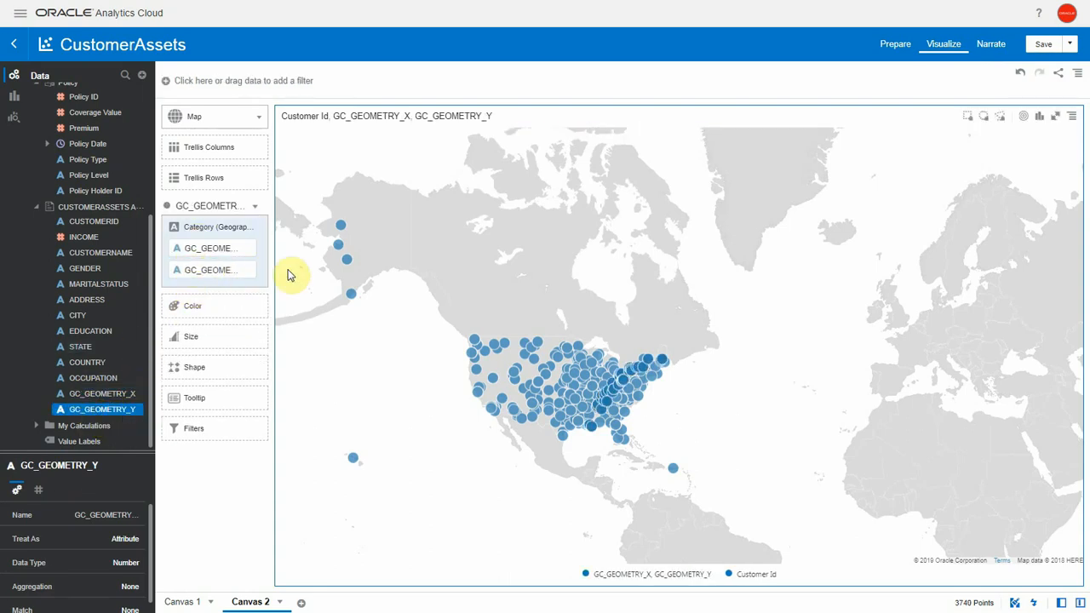
Step: Color the new map layer by COUNTRY from CUSTOMERASSETS AT RISK and assign red to United States
click(77, 347)
drag(68, 358, 176, 305)
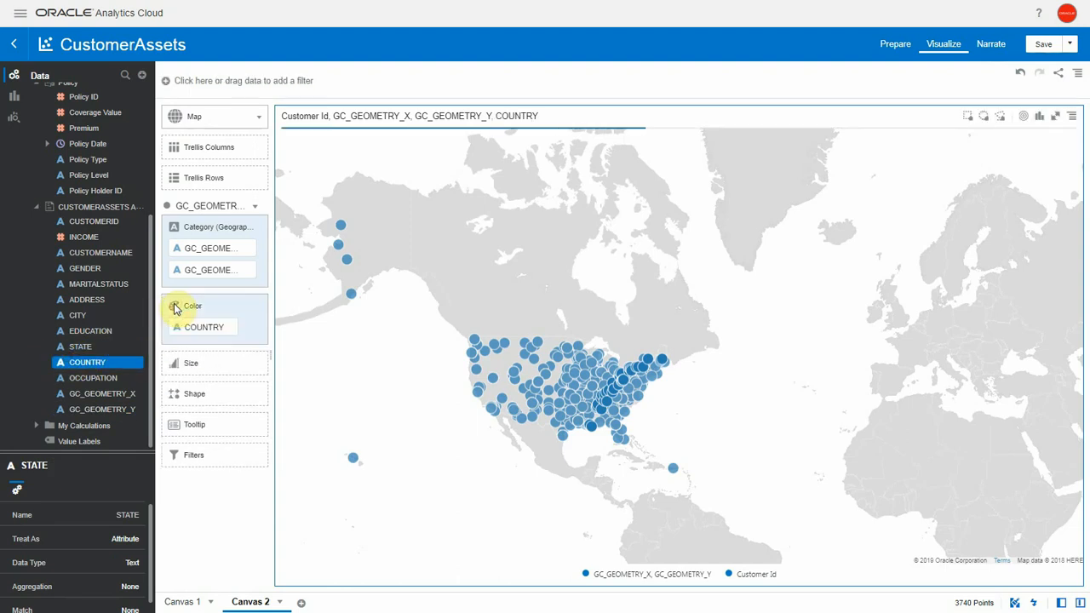
click(258, 308)
click(281, 358)
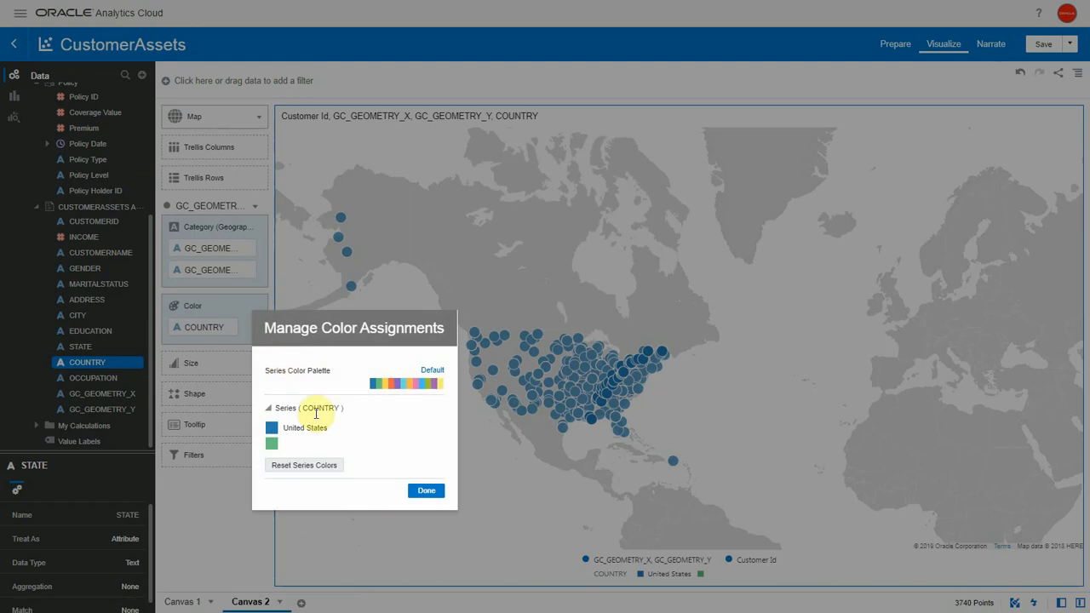
click(272, 428)
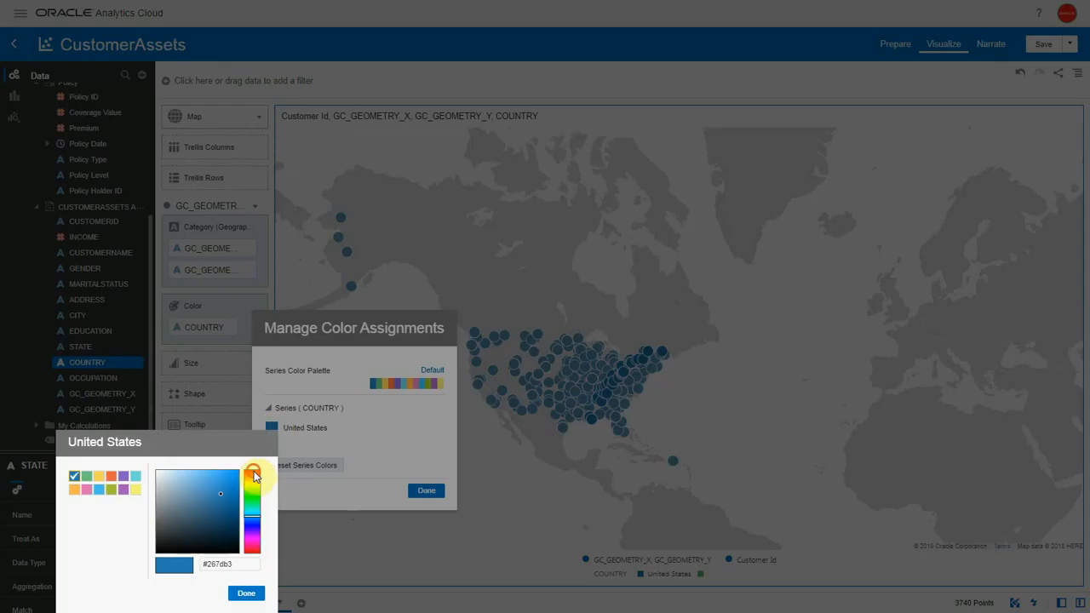
click(252, 473)
click(246, 593)
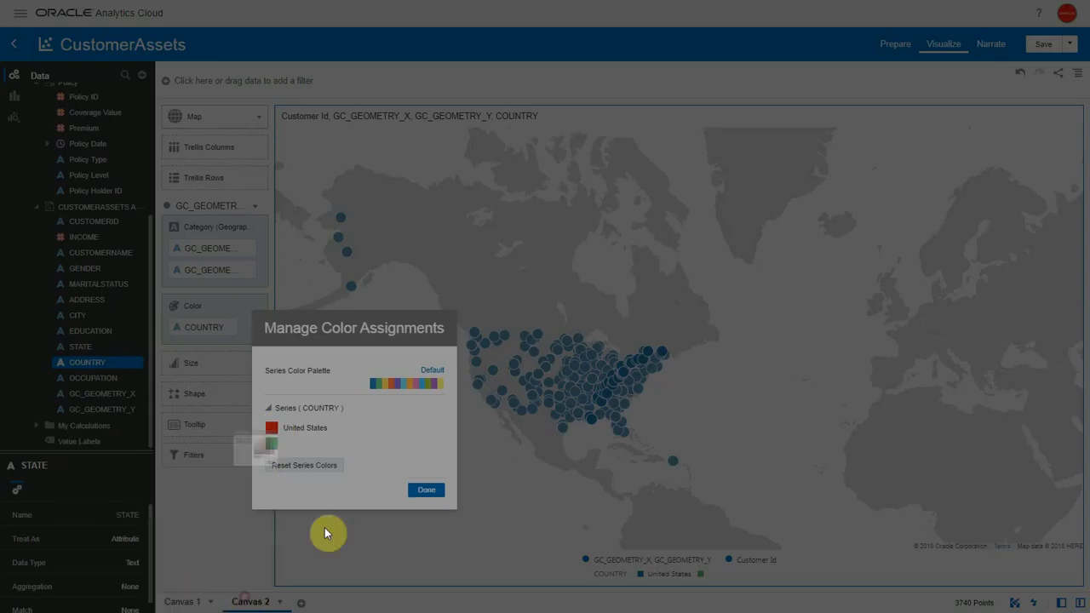
click(426, 490)
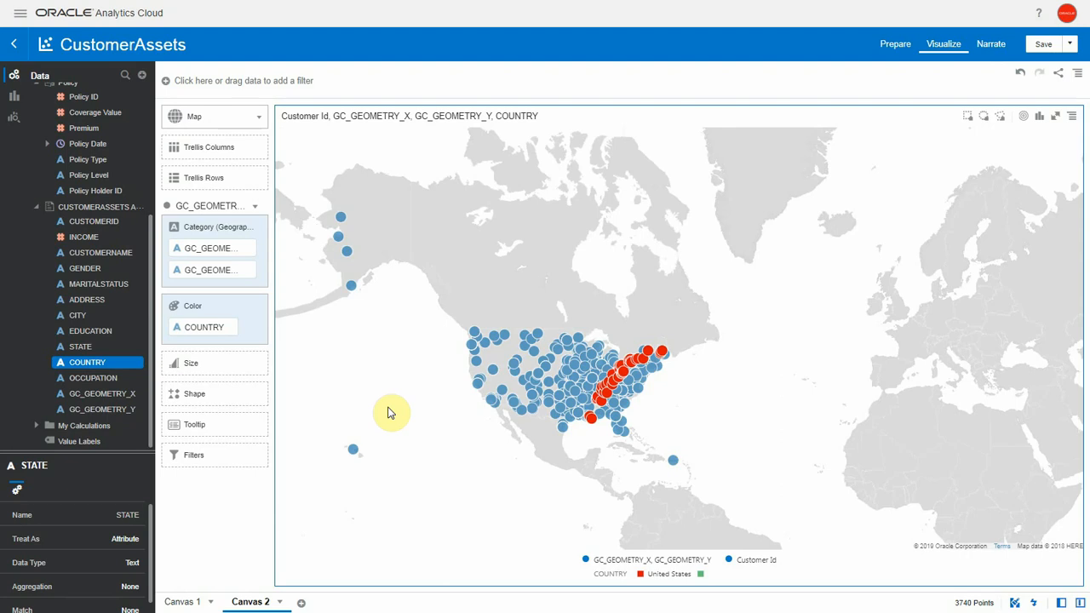